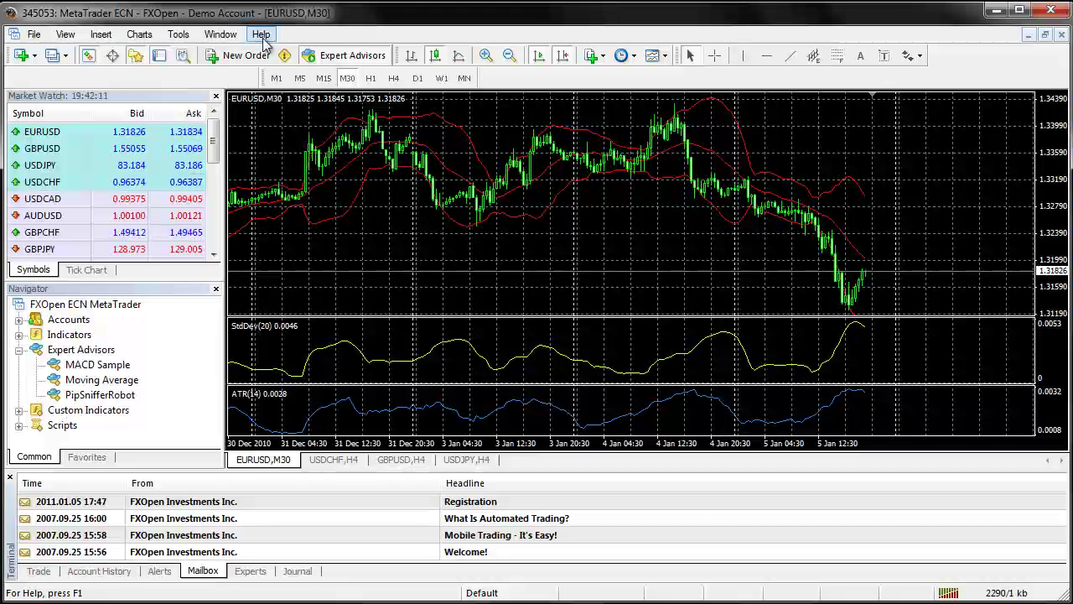
# - Open the File menu and show its Save As and Profiles entries
pyautogui.click(34, 36)
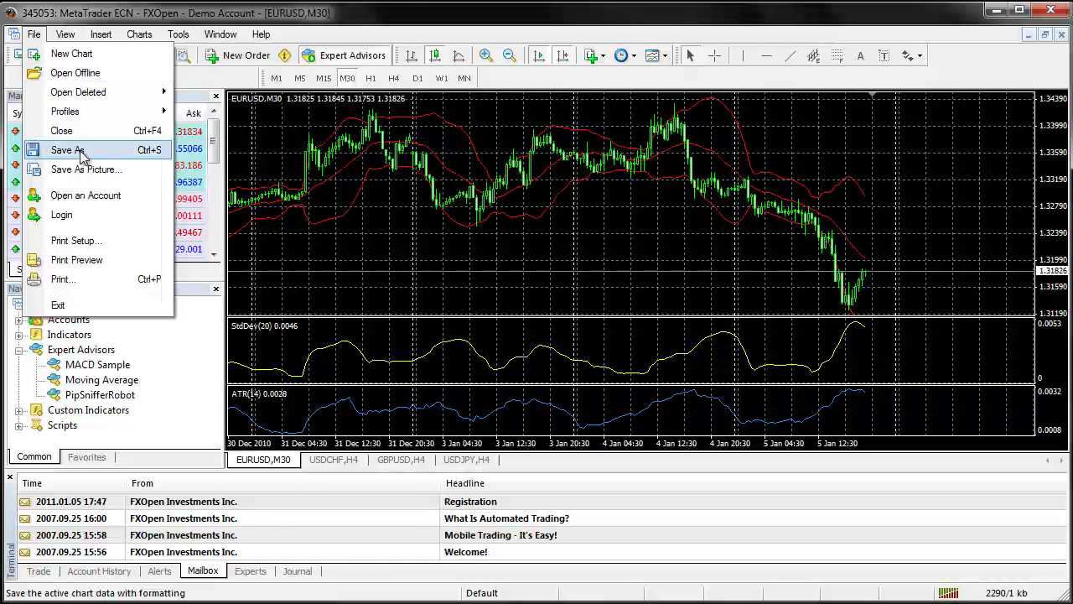
pyautogui.moveTo(84, 122)
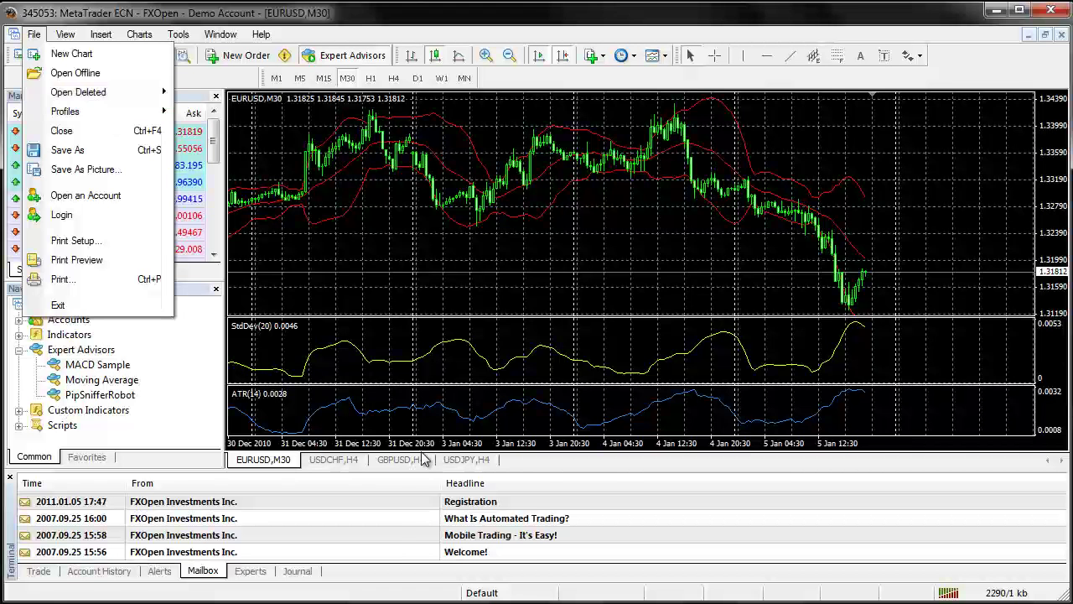
# - Close the GBPUSD,H4 chart from its tab's context menu
pyautogui.click(382, 460)
pyautogui.rightClick(403, 462)
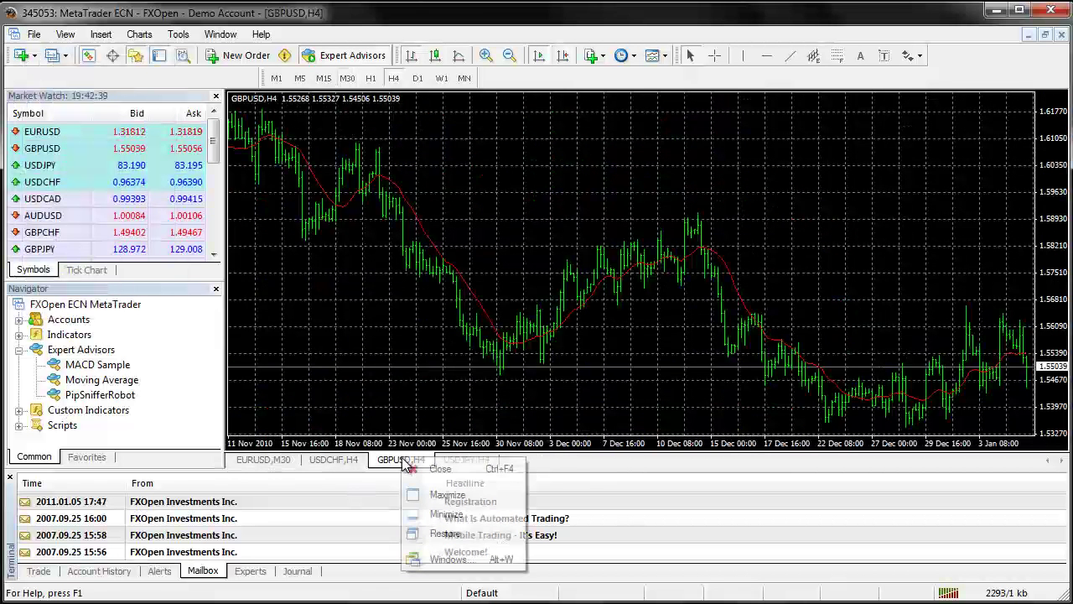
pyautogui.click(421, 469)
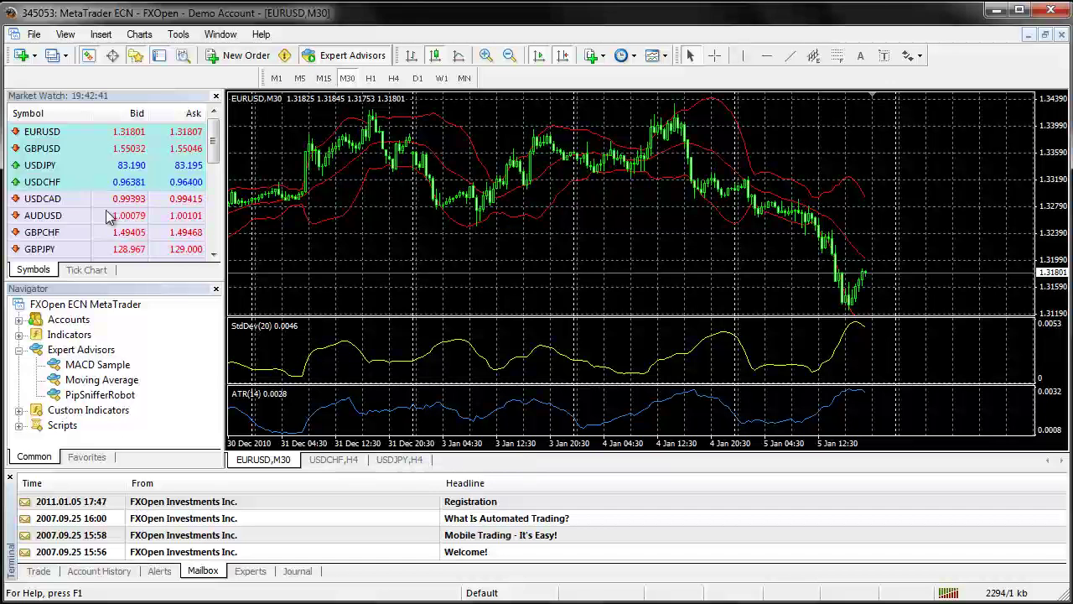
# - Restore the GBPUSD-H4 chart from File > Open Deleted, then reopen the File menu
pyautogui.click(33, 34)
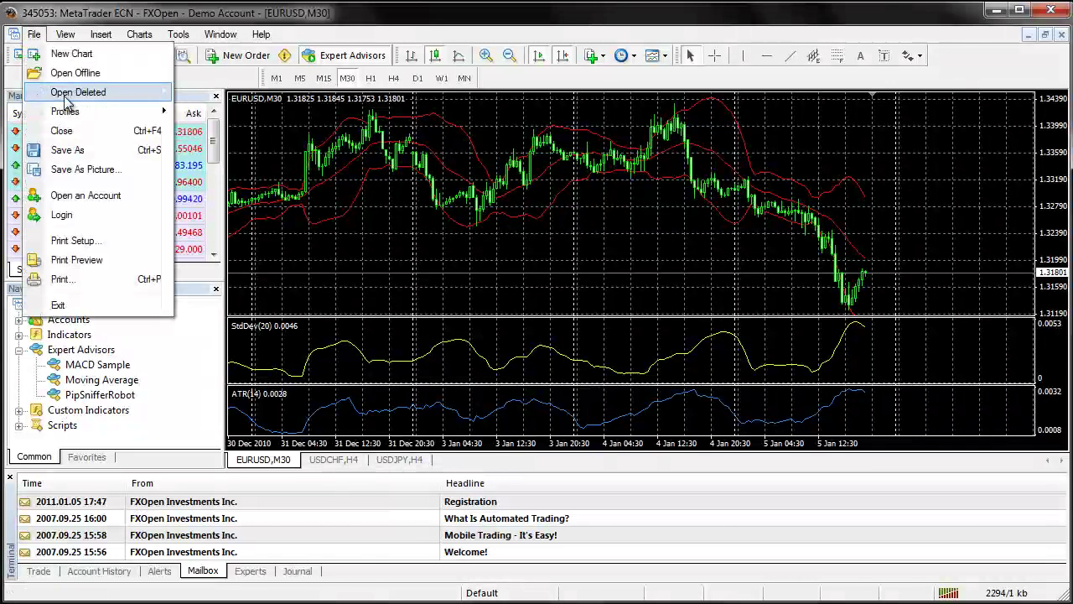
pyautogui.moveTo(67, 99)
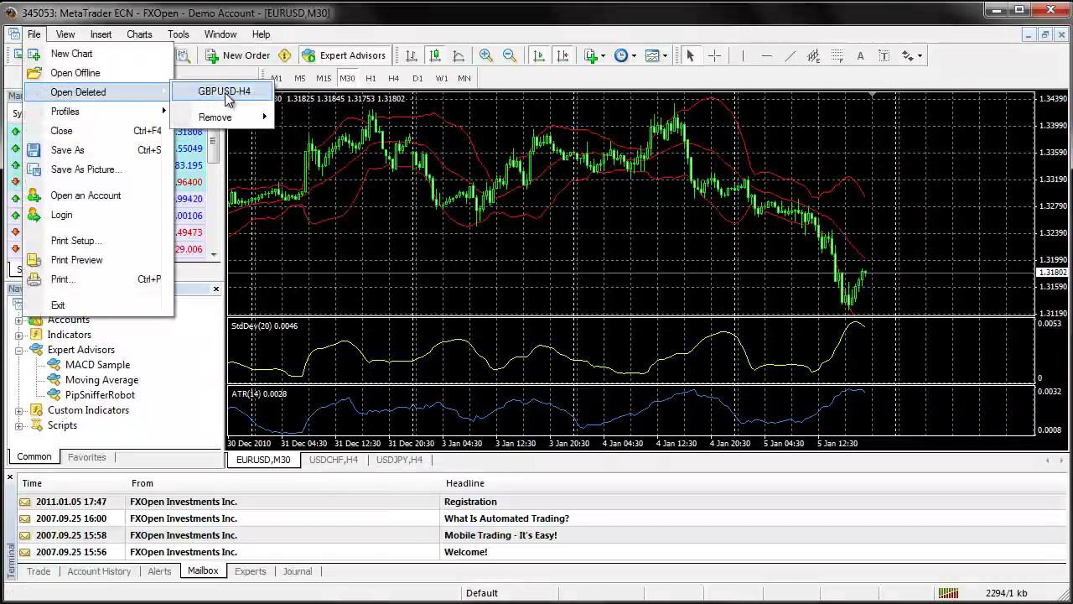
pyautogui.click(225, 94)
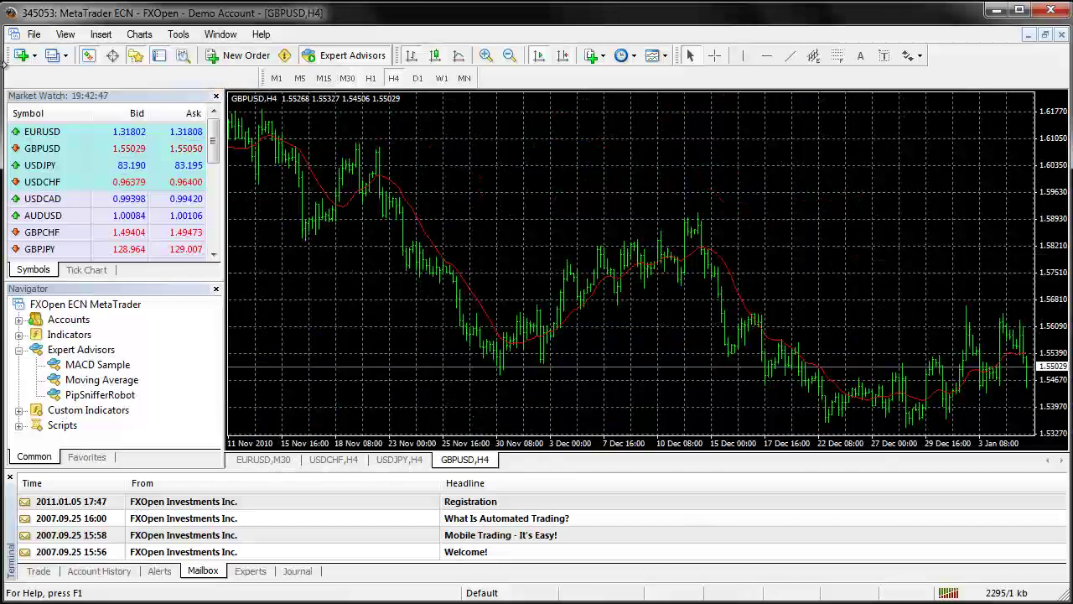
pyautogui.click(34, 34)
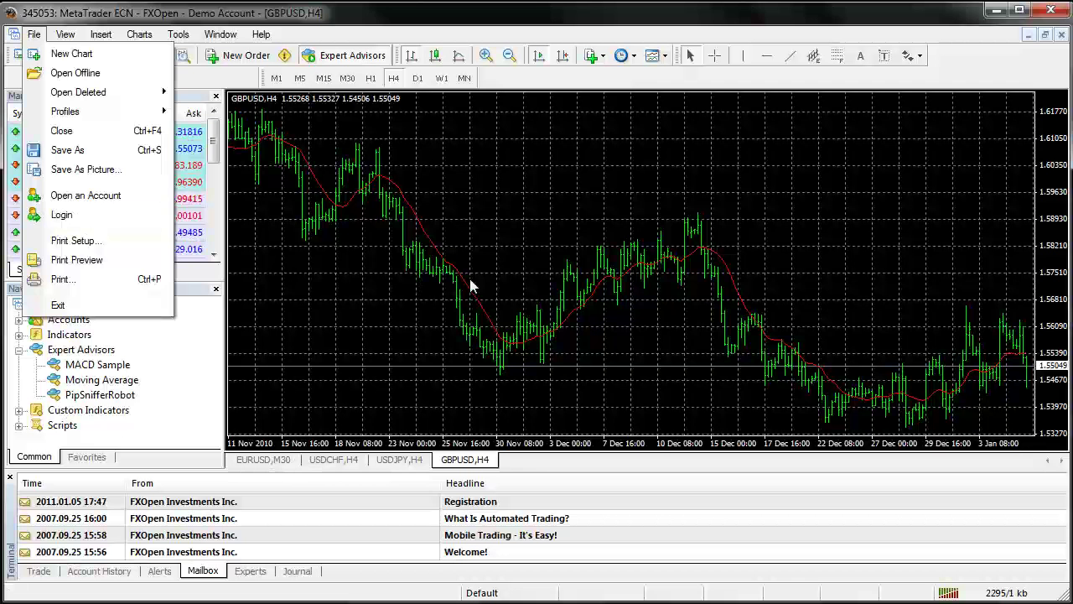
# - Dismiss the File menu and scroll the GBPUSD H4 chart down and back up
pyautogui.click(434, 233)
pyautogui.scroll(-3, 446, 218)
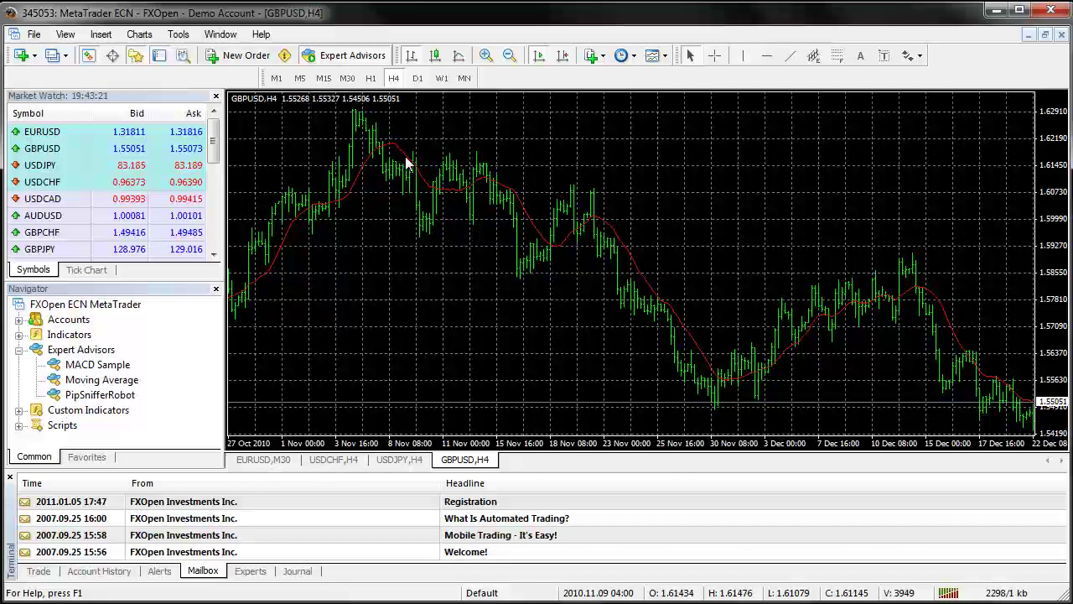
pyautogui.scroll(3, 726, 299)
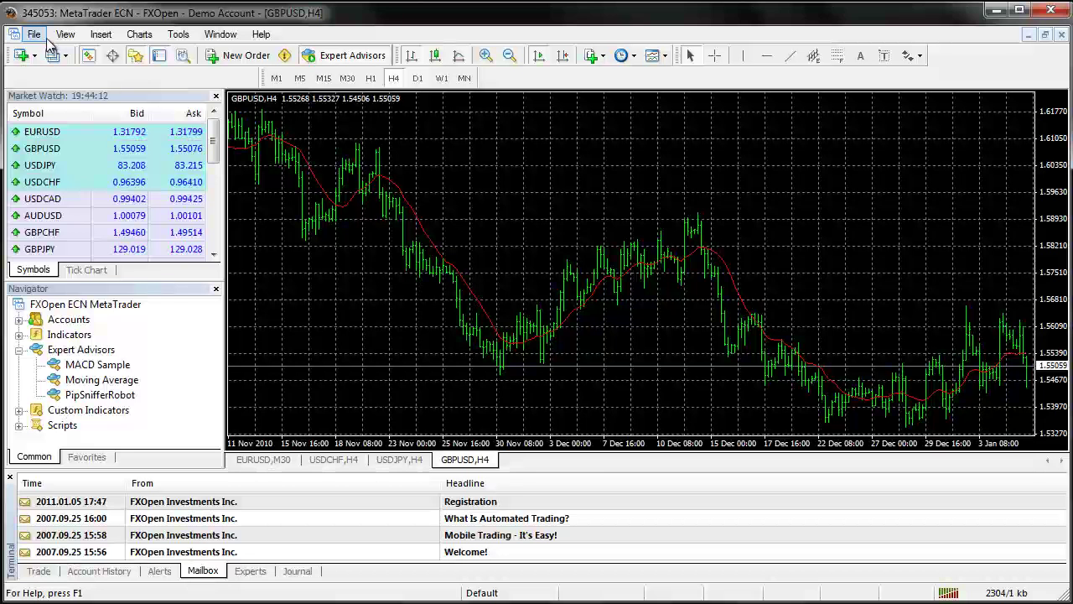
pyautogui.click(35, 38)
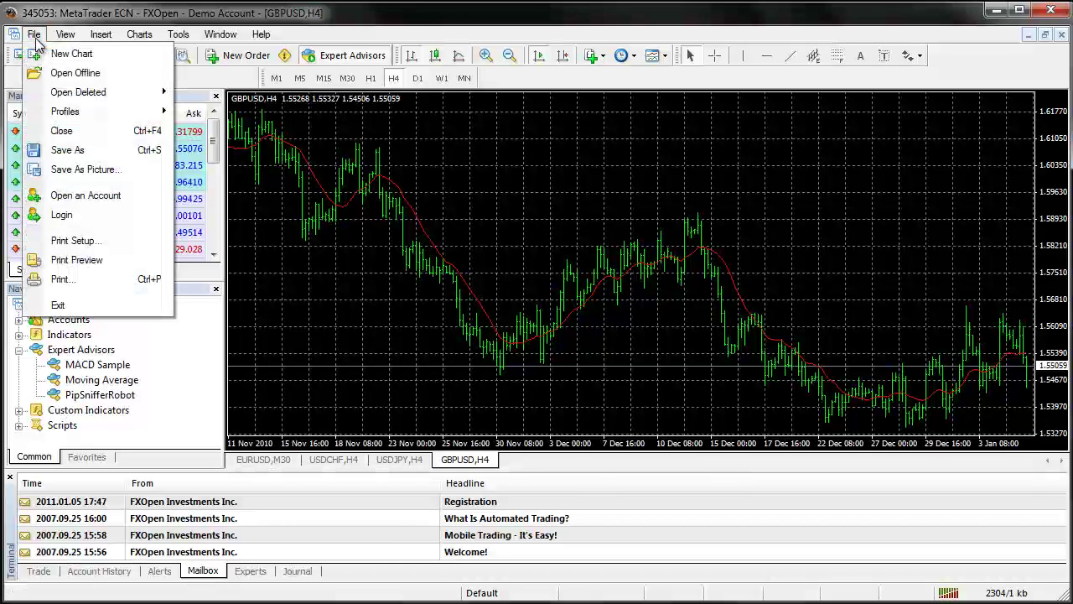
pyautogui.moveTo(71, 42)
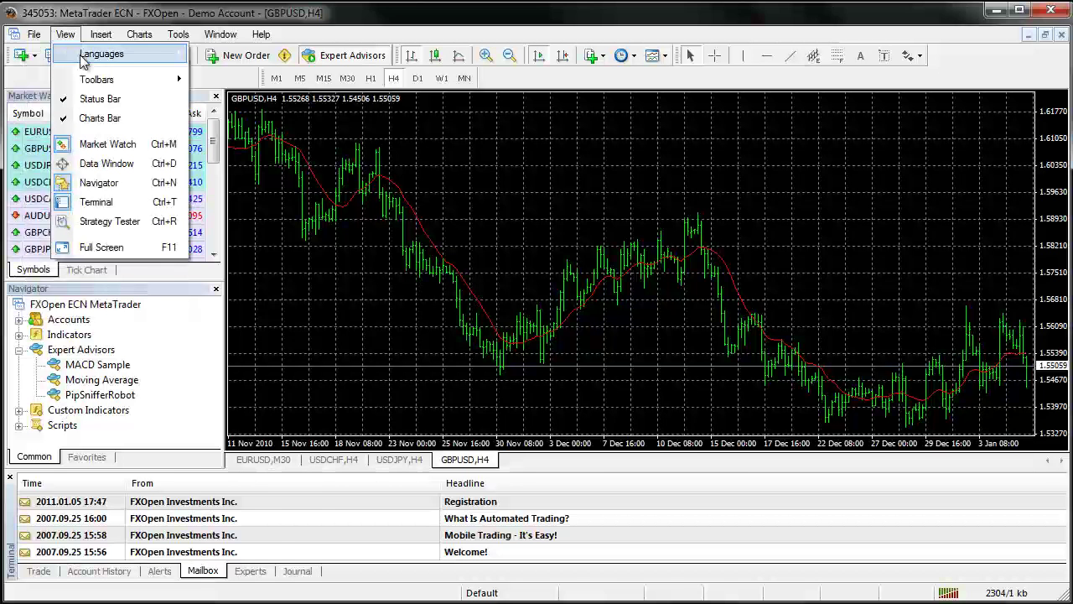
pyautogui.moveTo(91, 87)
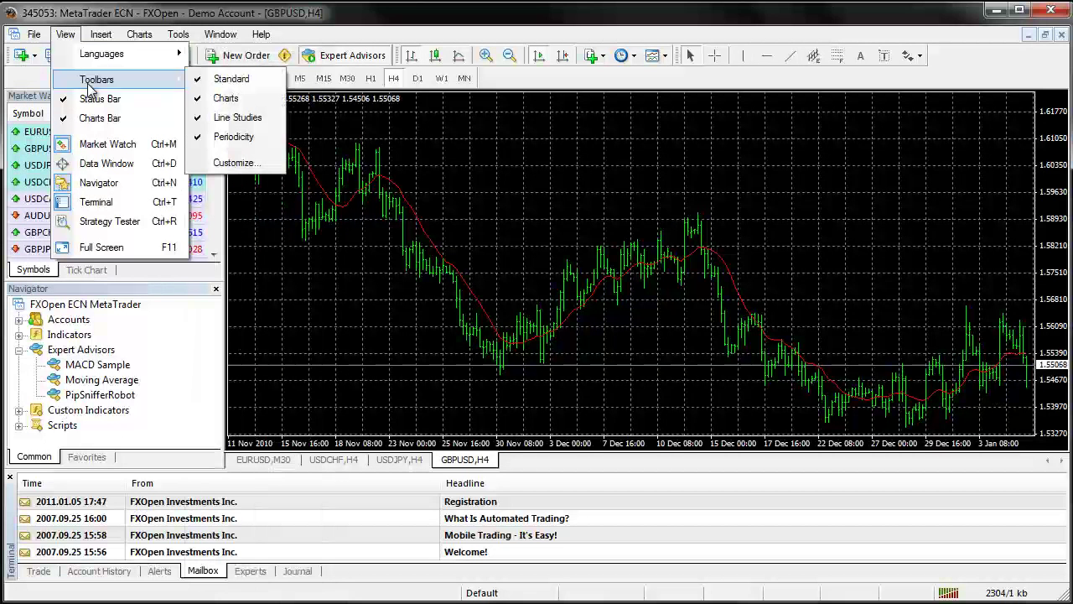
pyautogui.click(236, 117)
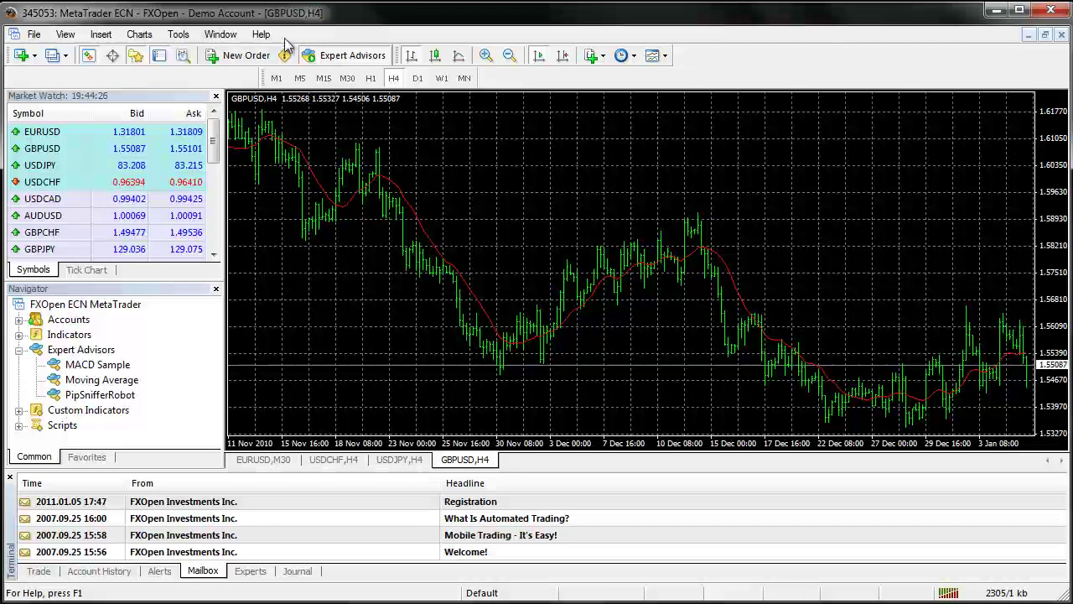
pyautogui.click(67, 35)
pyautogui.moveTo(107, 81)
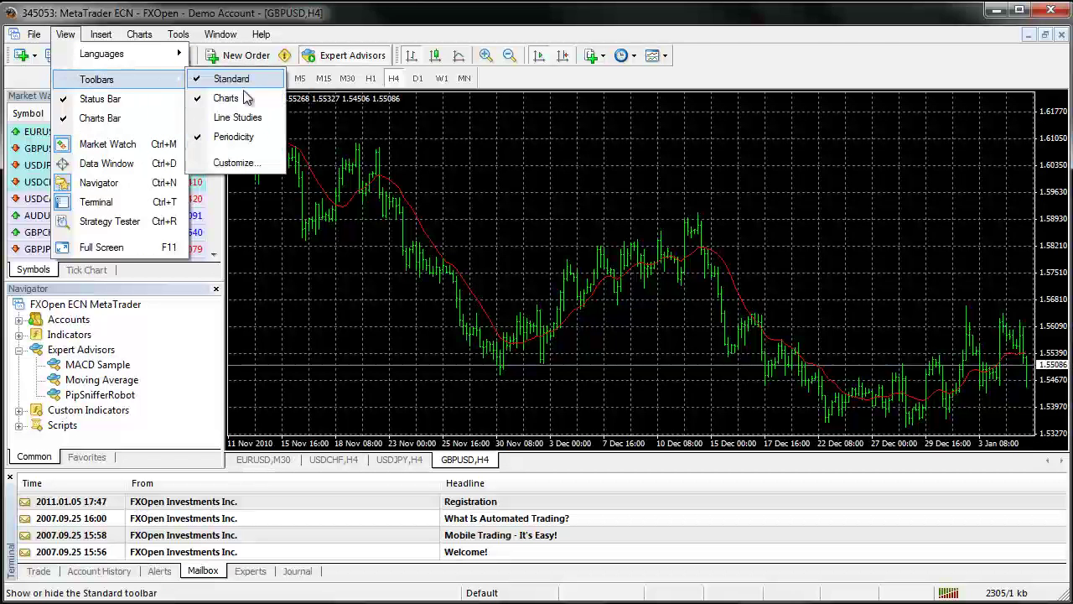
pyautogui.click(227, 113)
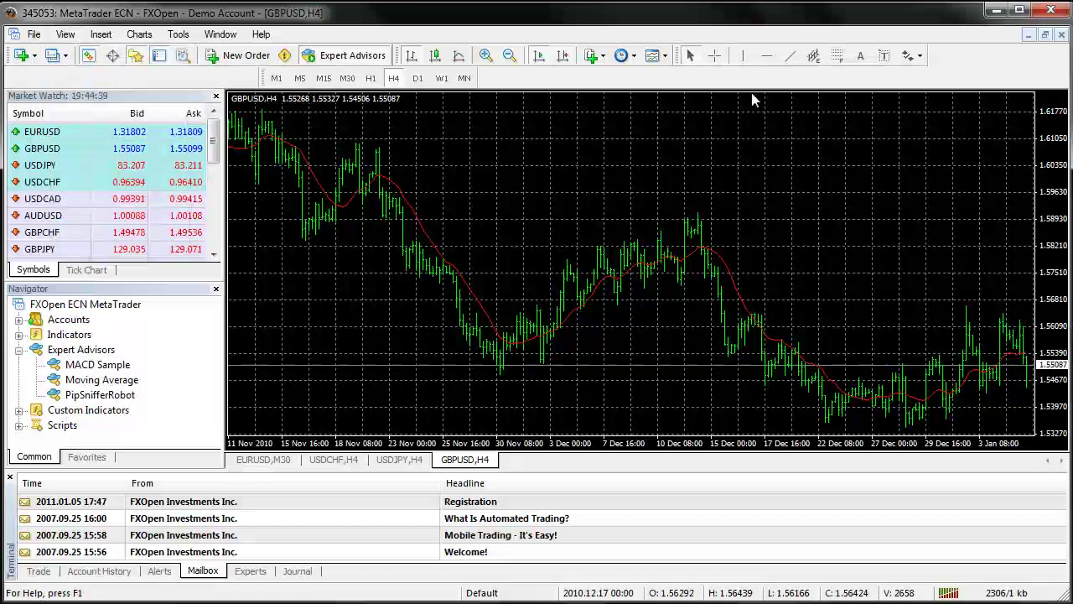
pyautogui.click(68, 36)
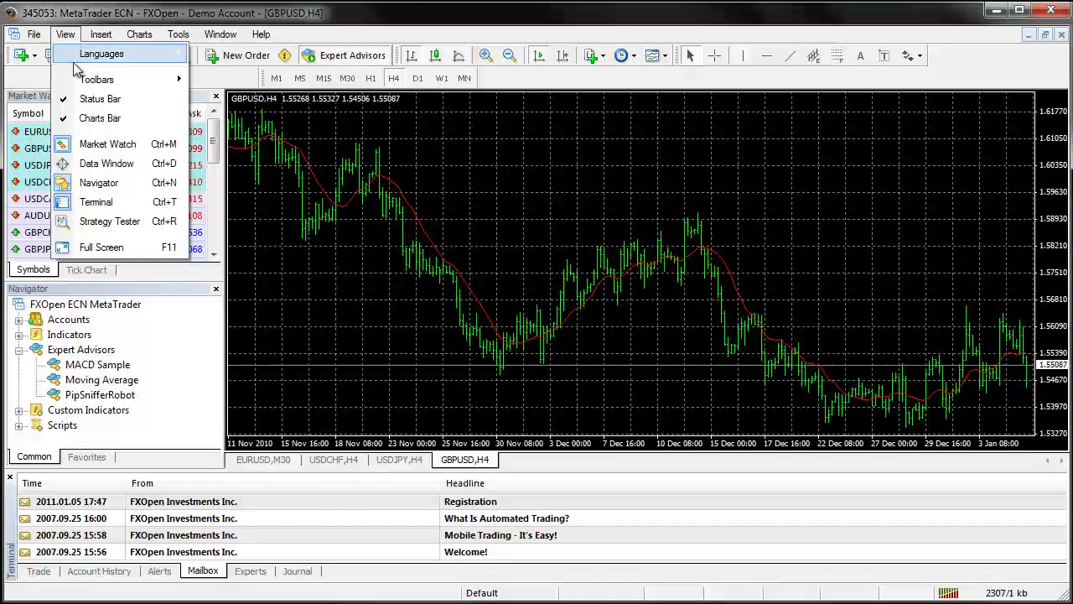
pyautogui.moveTo(96, 80)
pyautogui.click(239, 163)
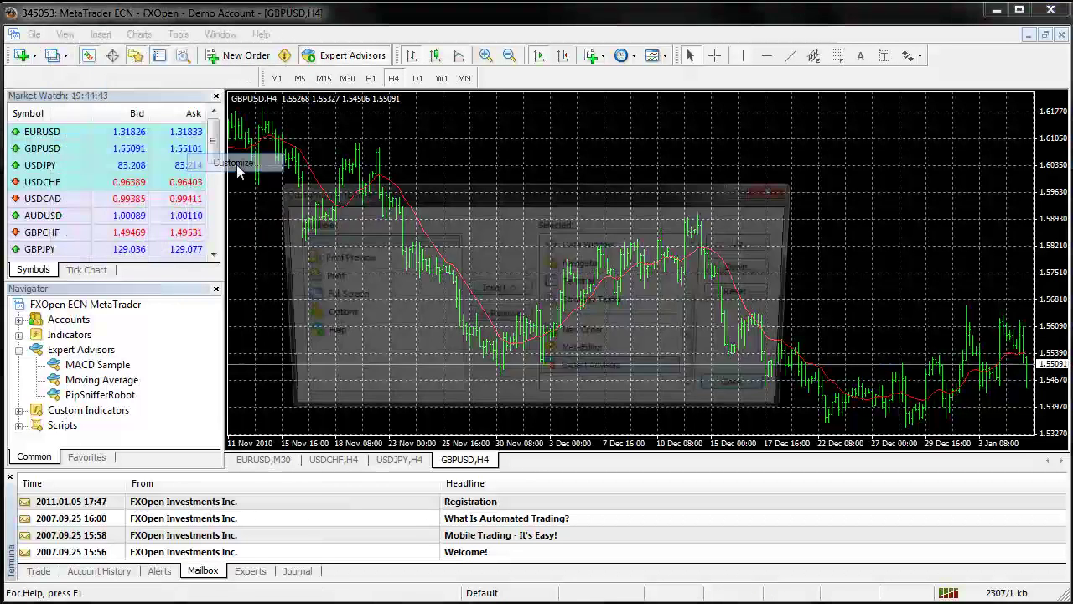
pyautogui.scroll(2, 693, 372)
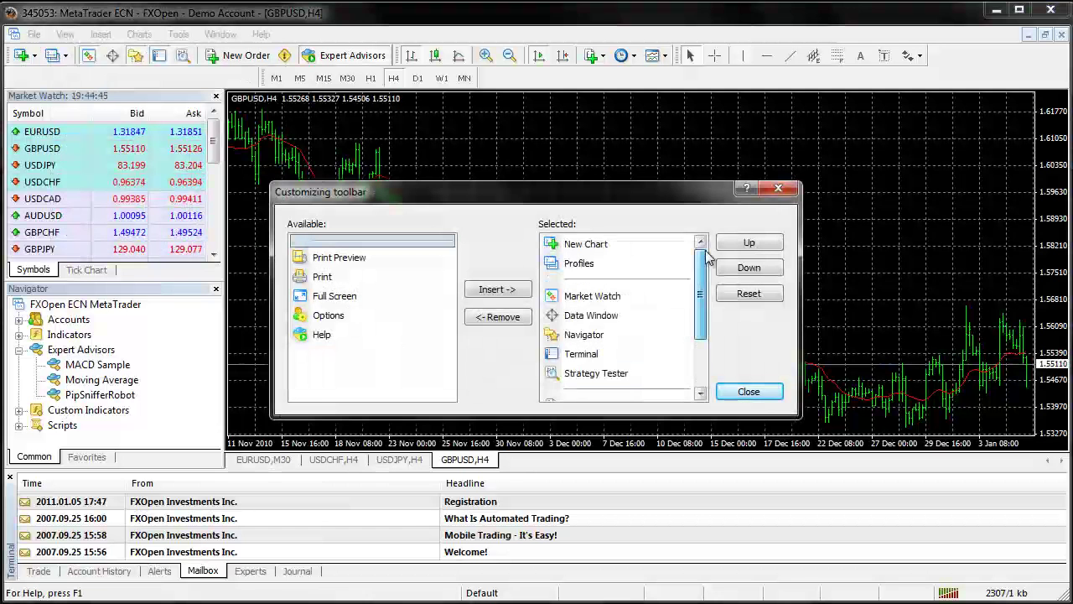
pyautogui.scroll(-2, 692, 371)
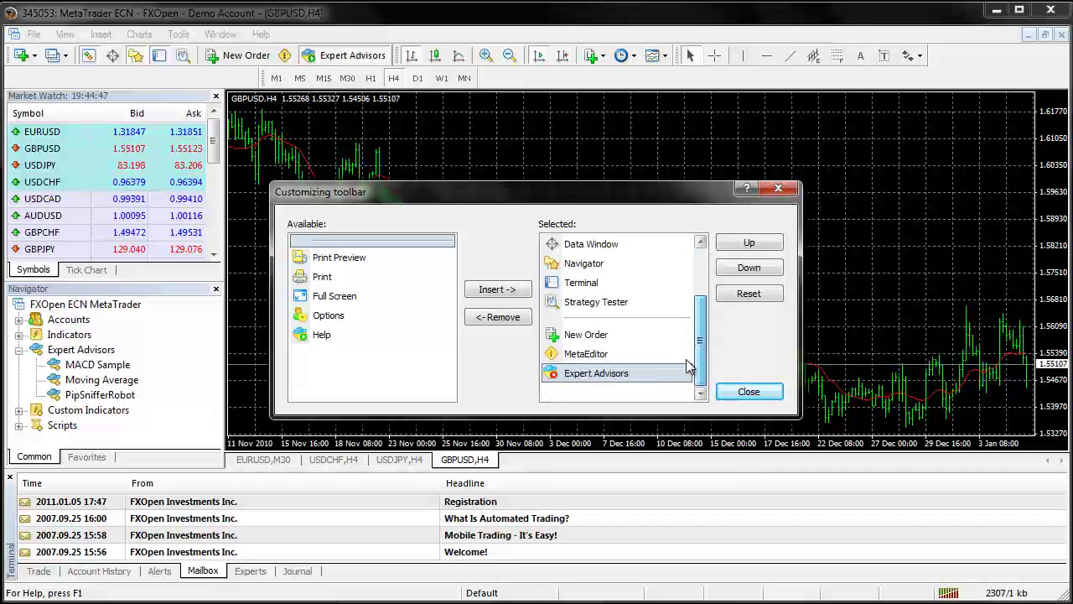
pyautogui.click(750, 392)
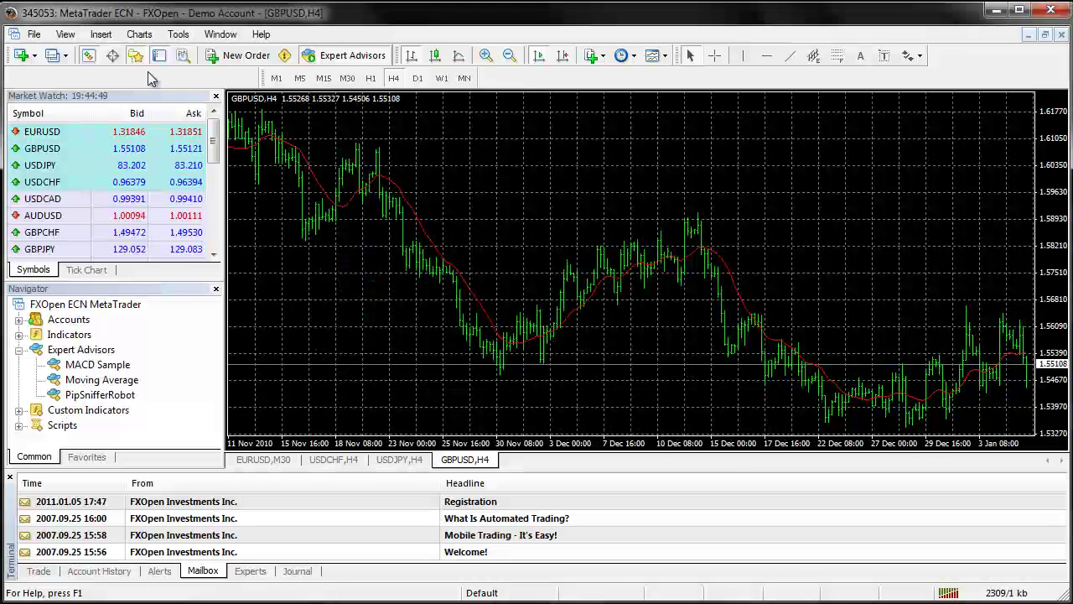
# - Toggle Market Watch off and on, then show the Data Window with GBPUSD H4 bar values
pyautogui.click(66, 35)
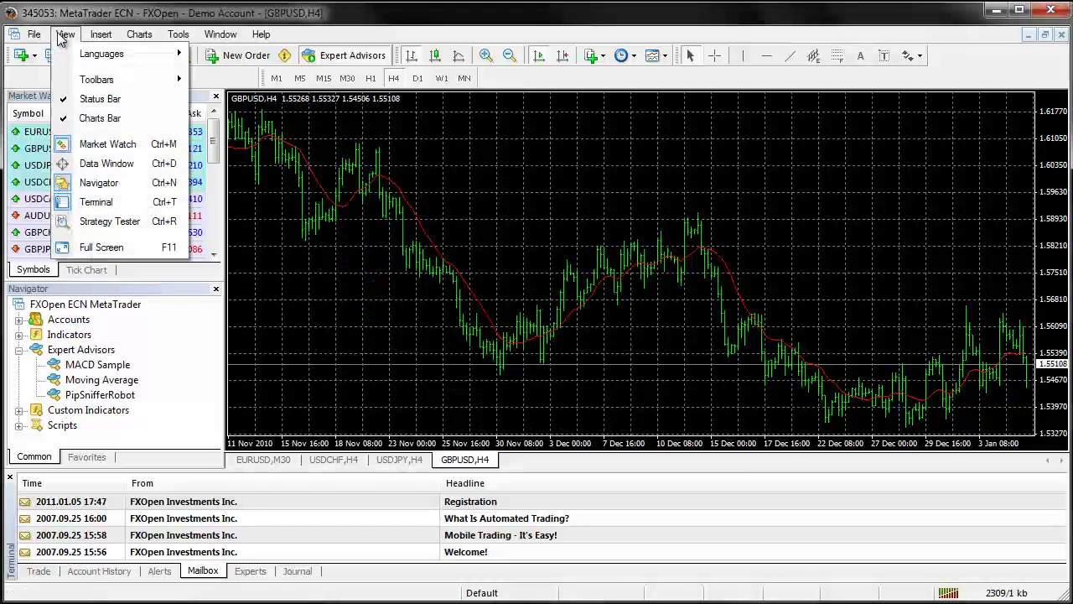
pyautogui.click(118, 145)
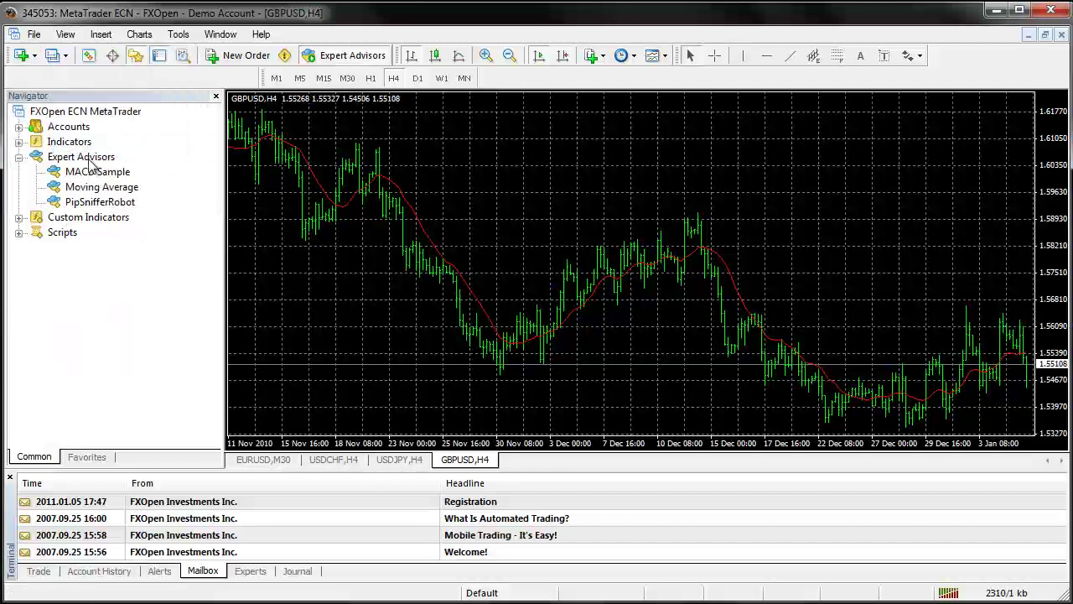
pyautogui.click(65, 34)
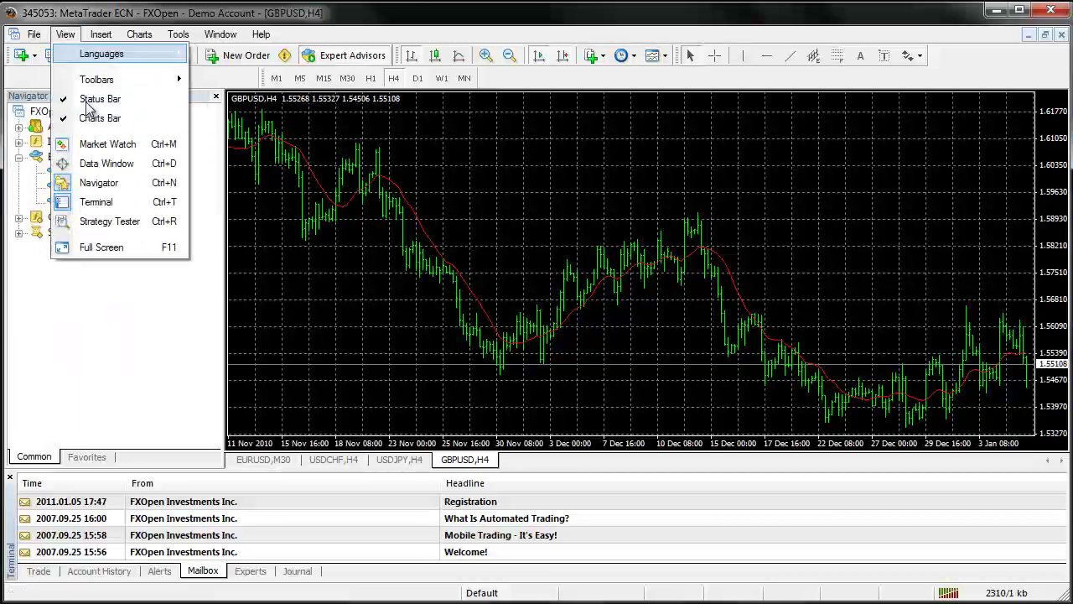
pyautogui.click(100, 145)
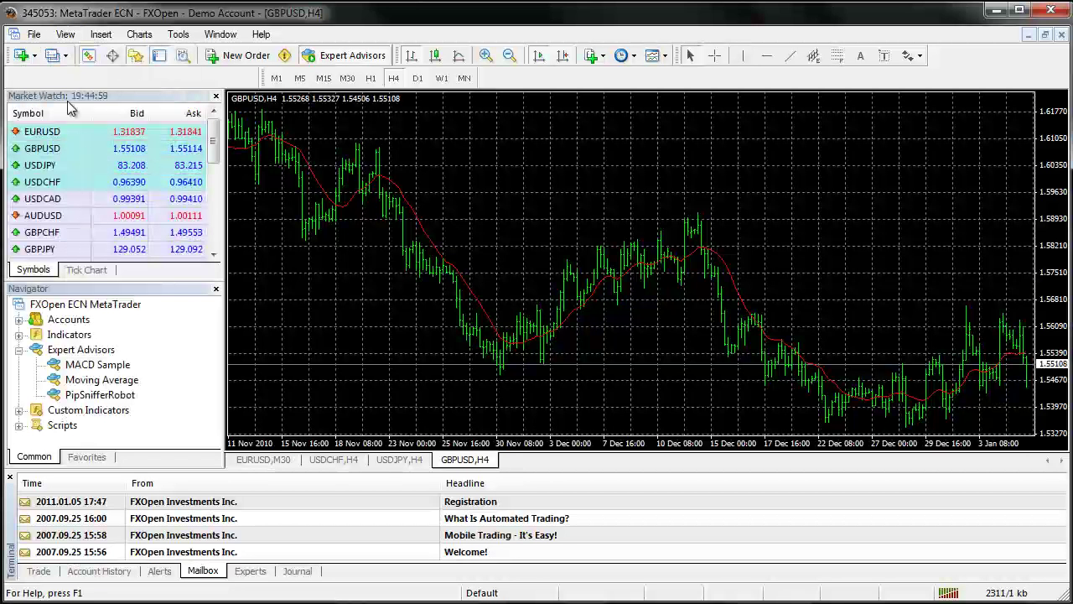
pyautogui.click(66, 37)
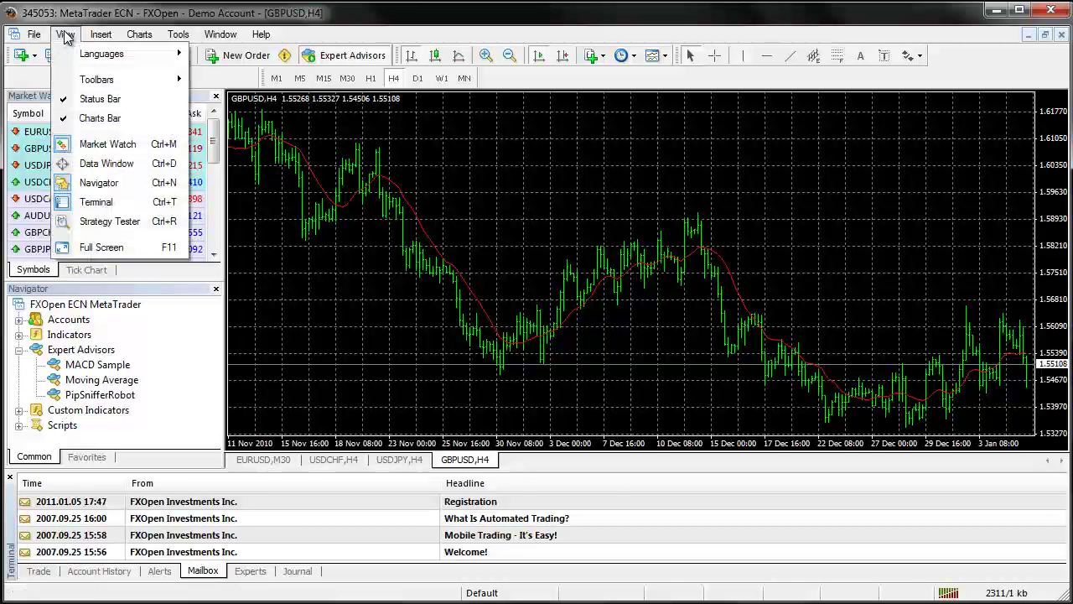
pyautogui.click(124, 172)
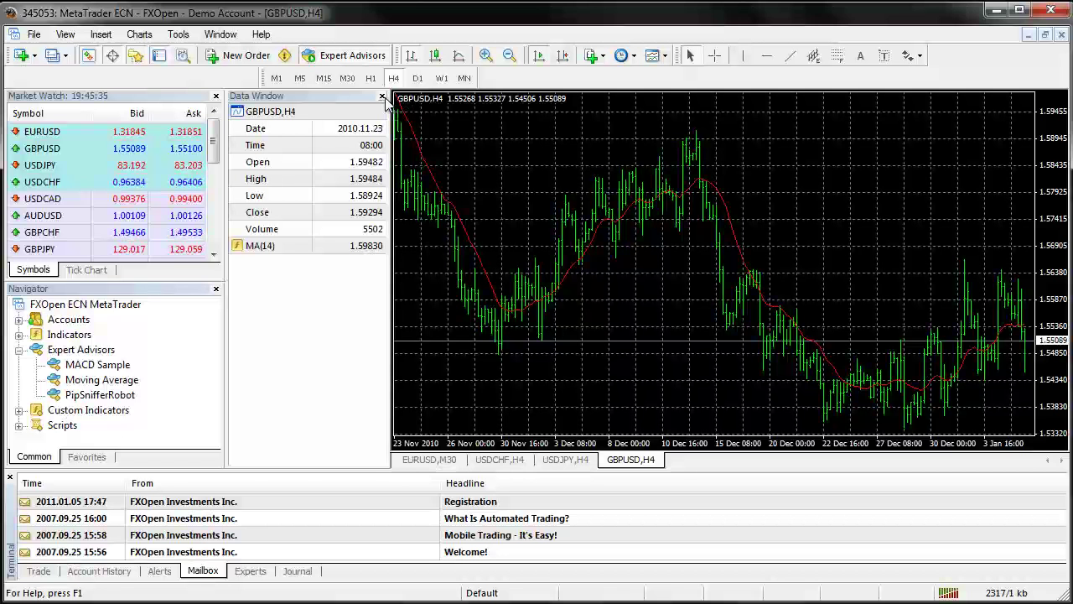
# - Close the Data Window and hide the Market Watch, Navigator and Terminal panels
pyautogui.click(382, 96)
pyautogui.click(100, 35)
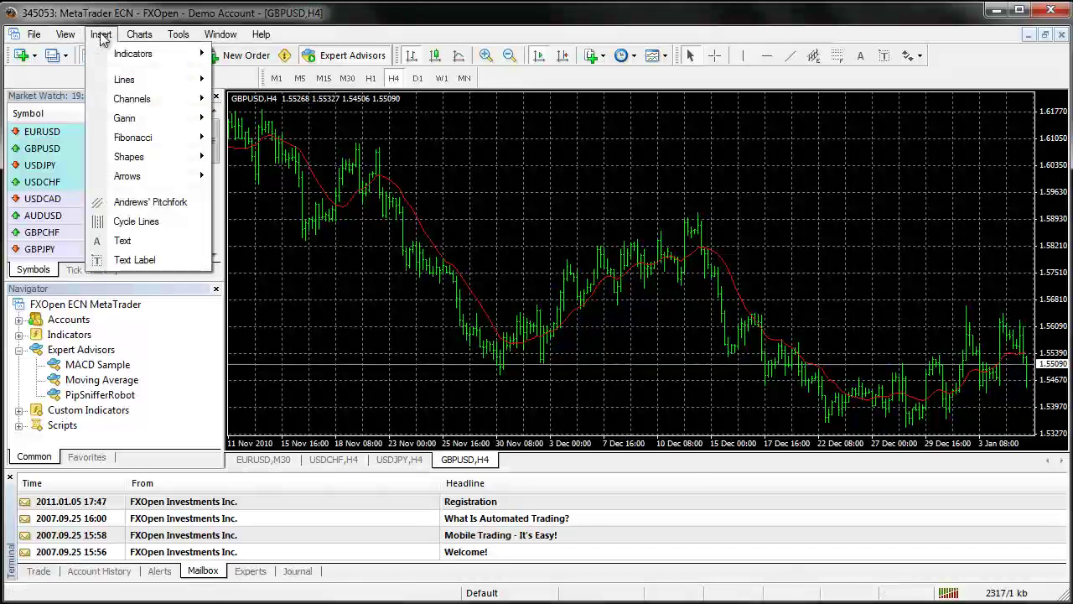
pyautogui.moveTo(72, 35)
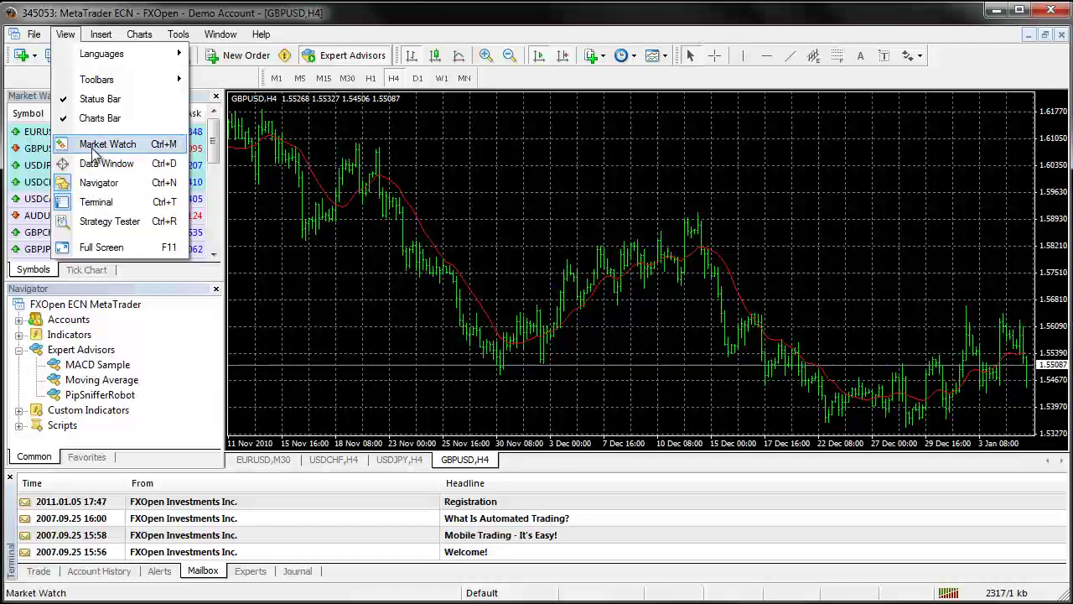
pyautogui.click(95, 147)
pyautogui.click(65, 34)
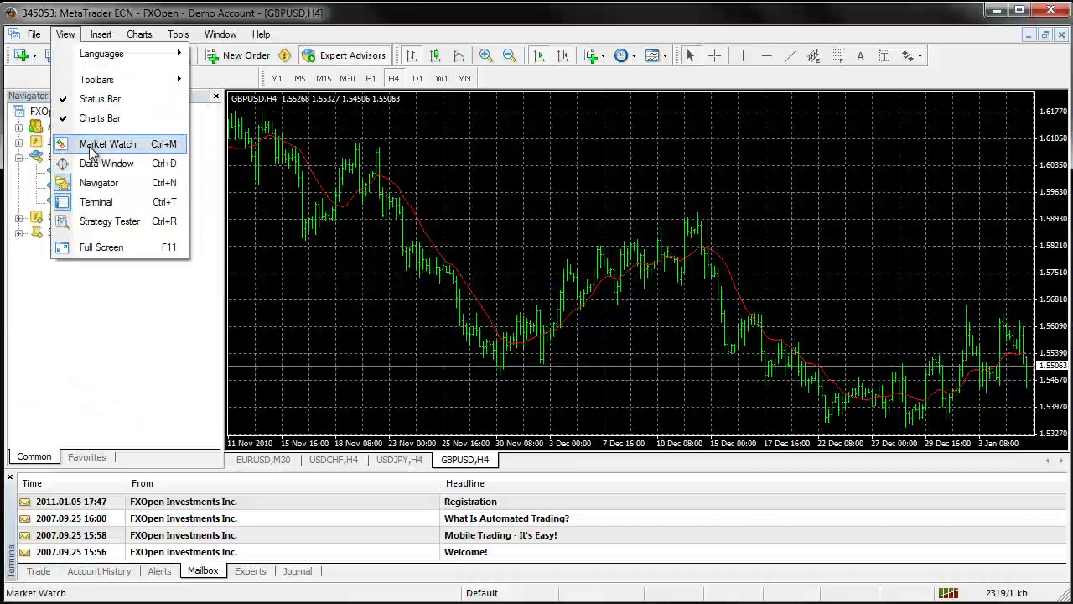
pyautogui.click(93, 183)
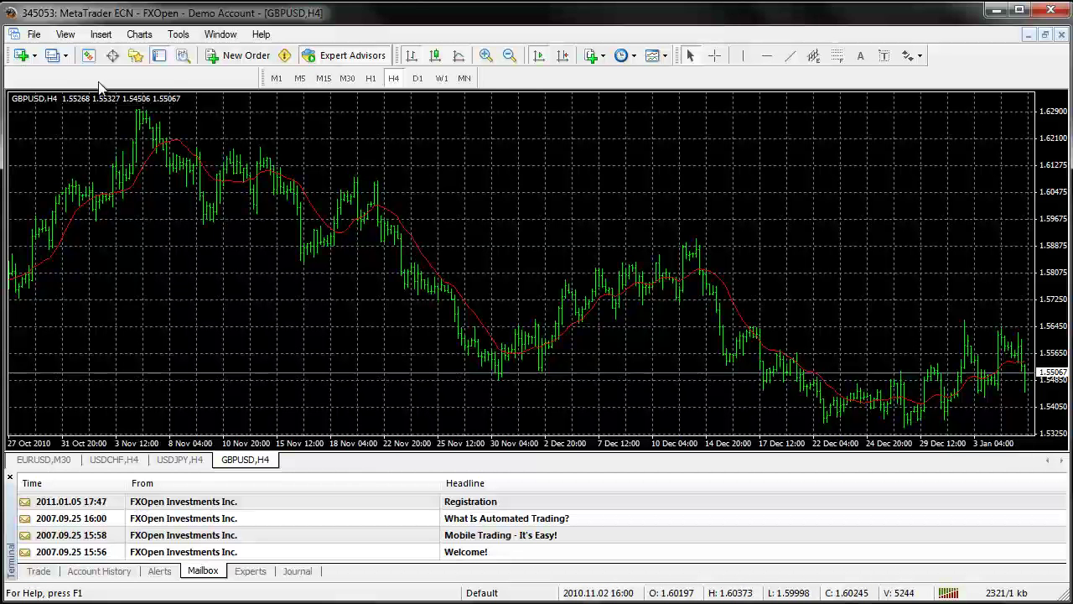
pyautogui.click(66, 36)
pyautogui.click(94, 207)
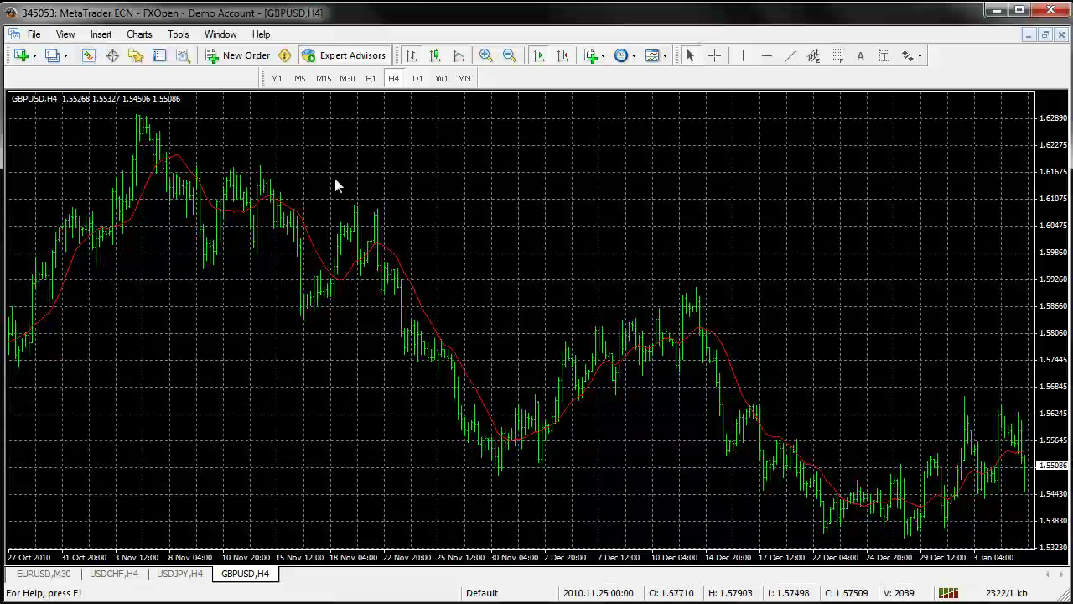
# - Briefly bring back Market Watch, check the GBPUSD row's options, then close it again
pyautogui.click(67, 38)
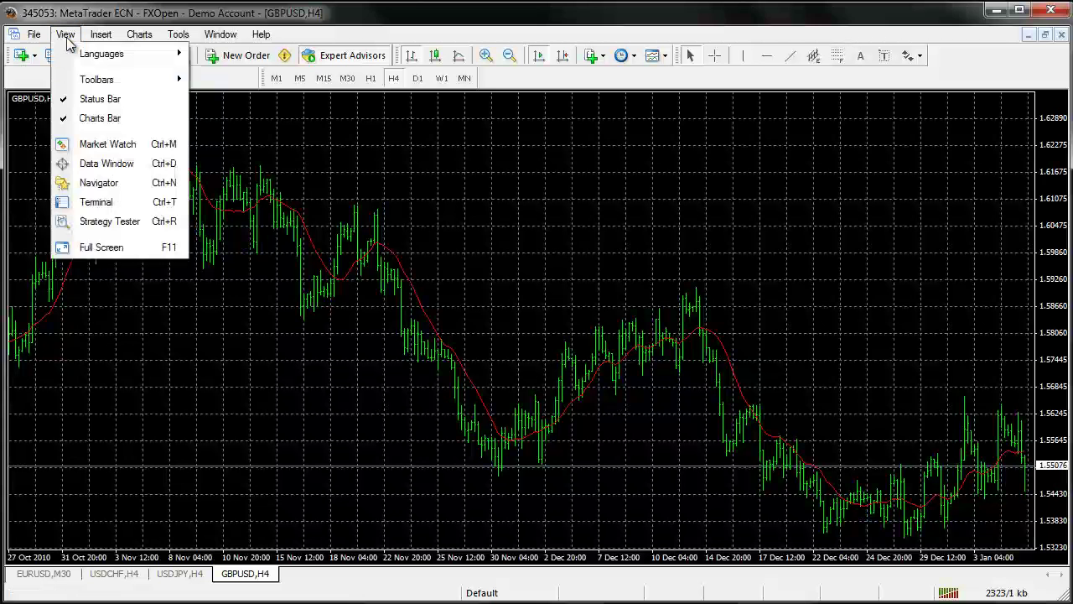
pyautogui.click(95, 145)
pyautogui.click(82, 154)
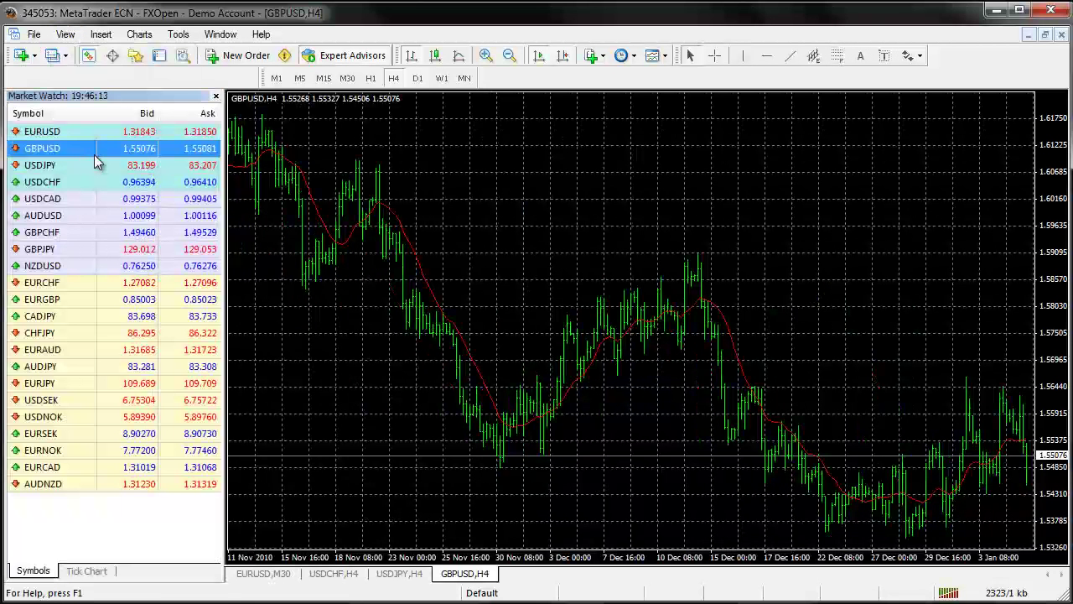
pyautogui.rightClick(94, 154)
pyautogui.click(63, 151)
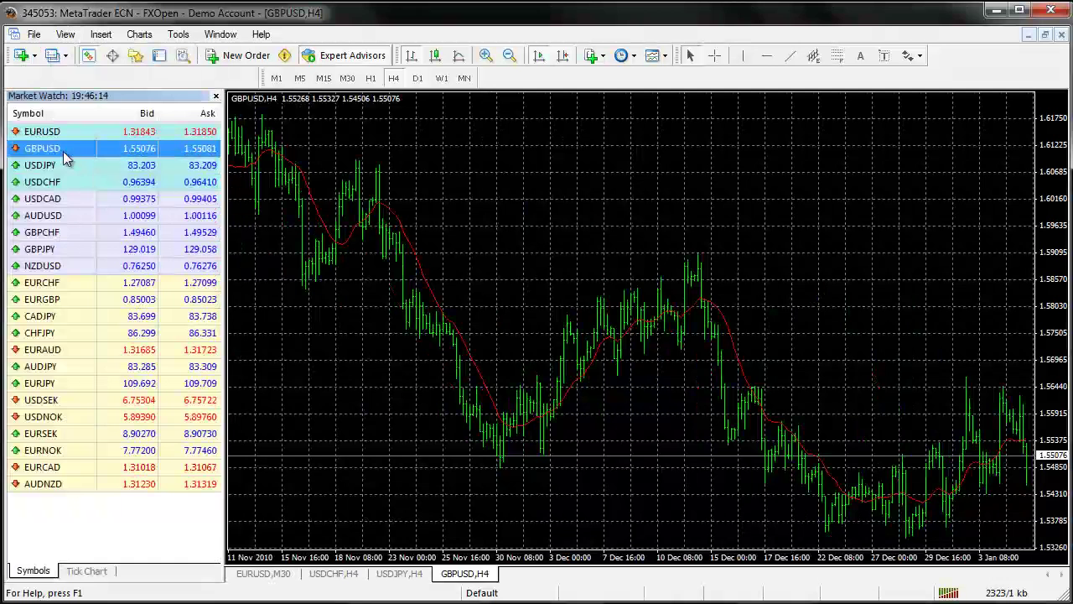
pyautogui.click(215, 97)
pyautogui.click(67, 35)
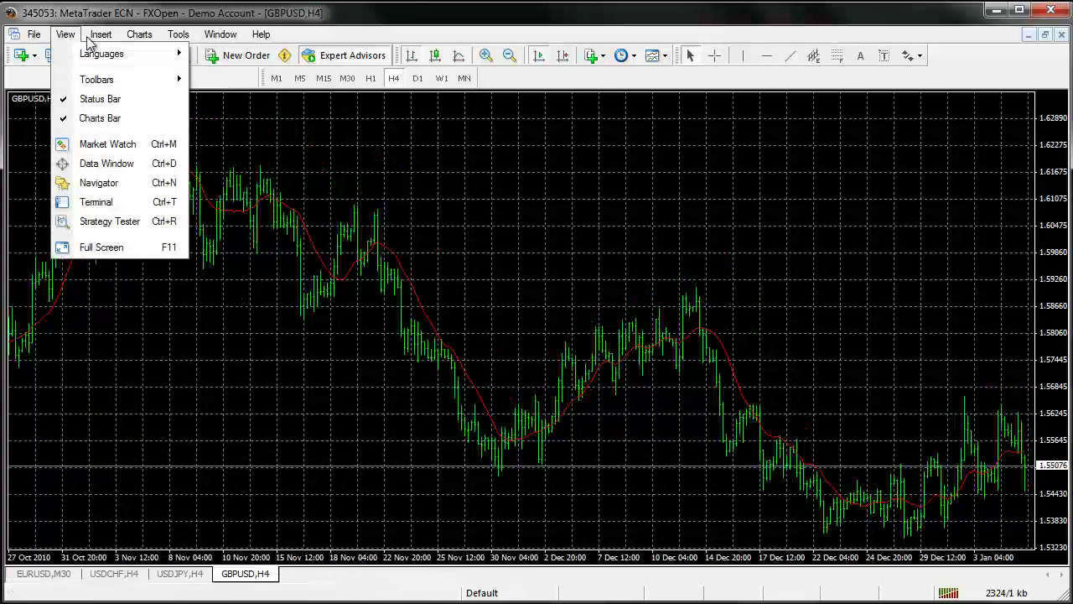
# - Add Oscillators > Average True Range to the GBPUSD chart with the default period 14
pyautogui.moveTo(105, 42)
pyautogui.moveTo(126, 59)
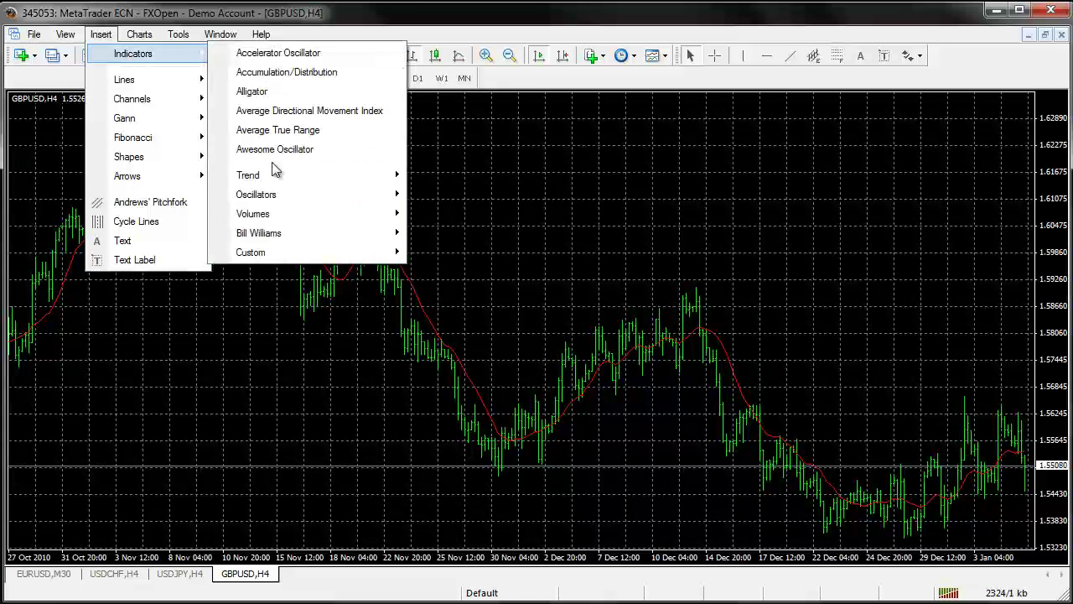
pyautogui.moveTo(271, 202)
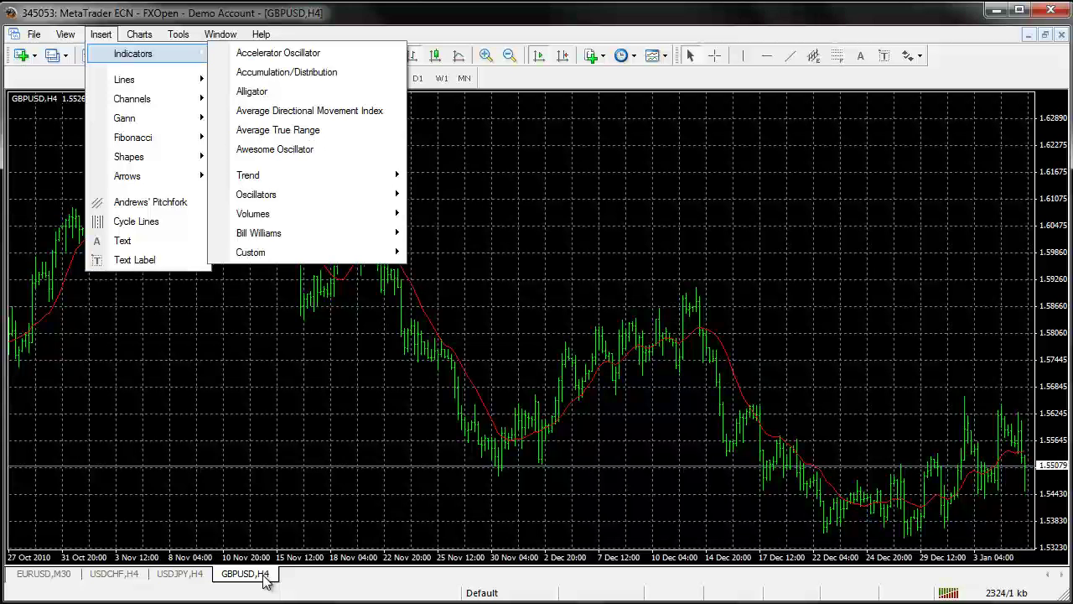
pyautogui.click(281, 132)
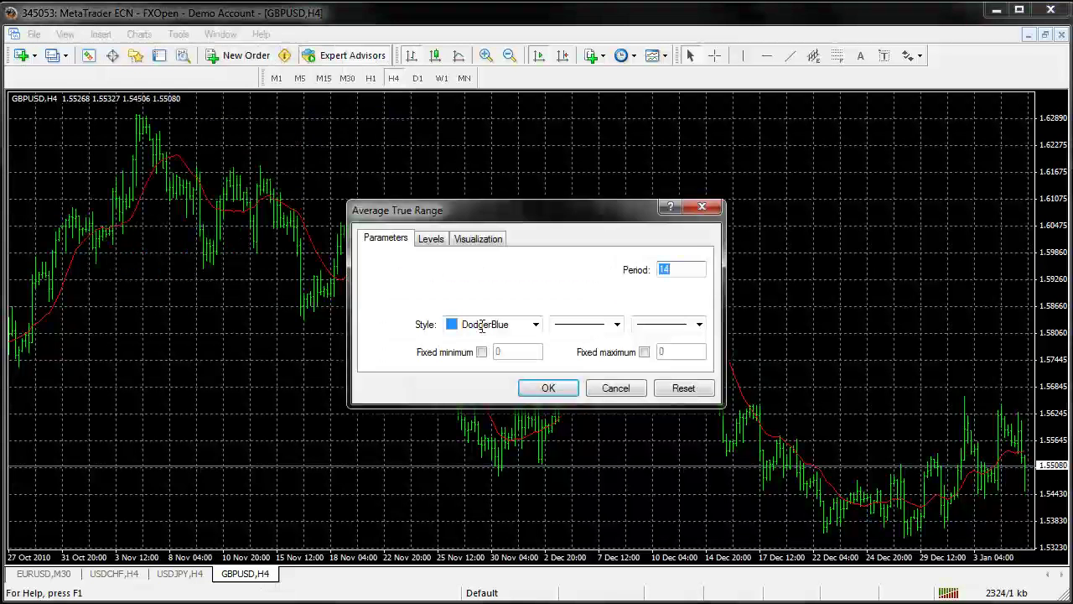
pyautogui.click(549, 389)
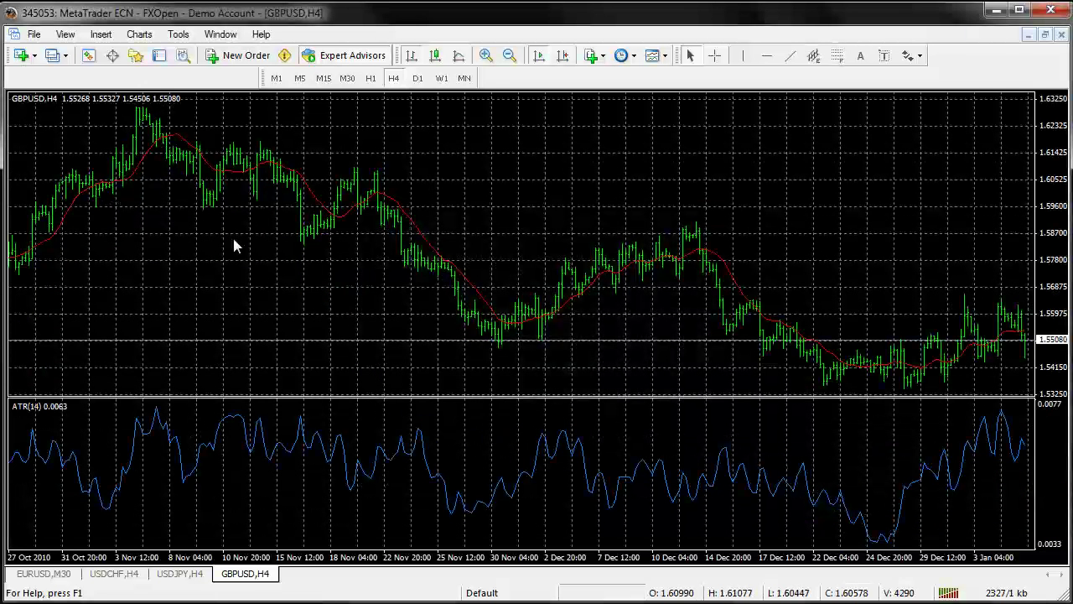
pyautogui.click(101, 34)
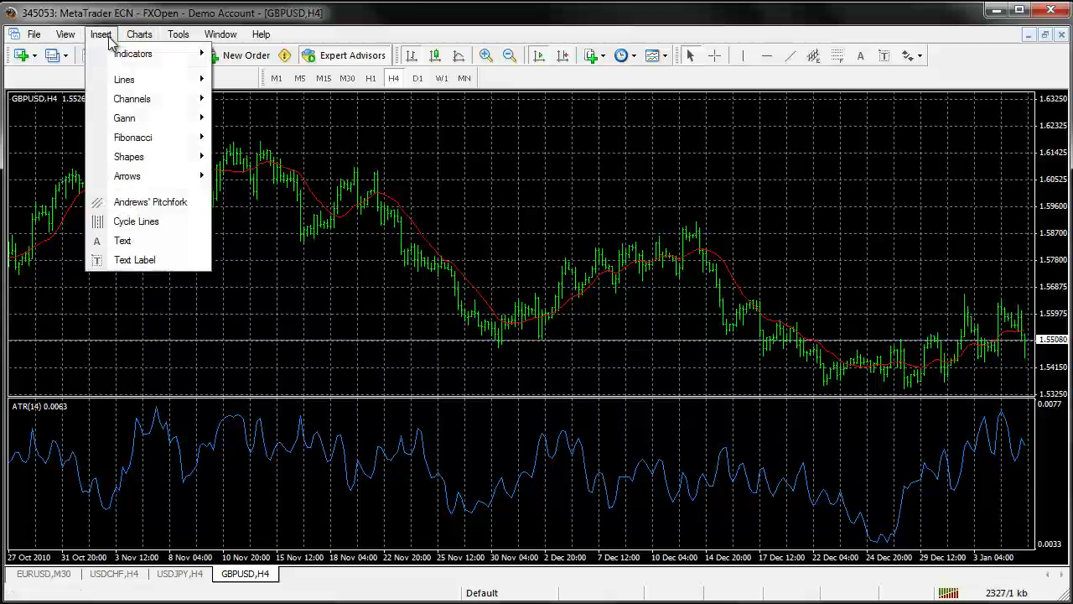
pyautogui.moveTo(124, 84)
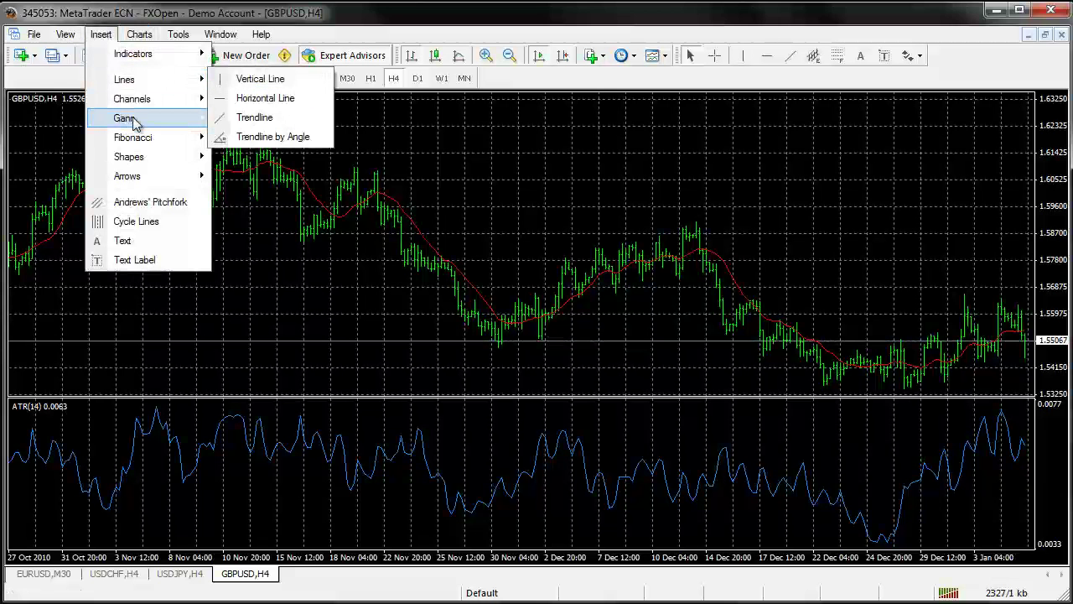
pyautogui.moveTo(130, 105)
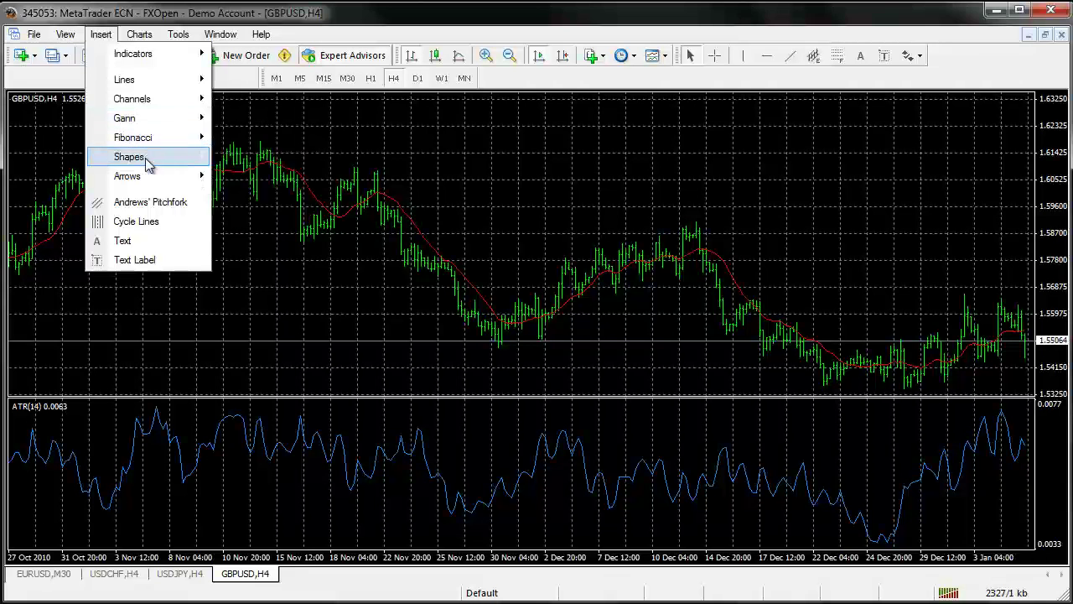
pyautogui.moveTo(145, 183)
pyautogui.moveTo(149, 160)
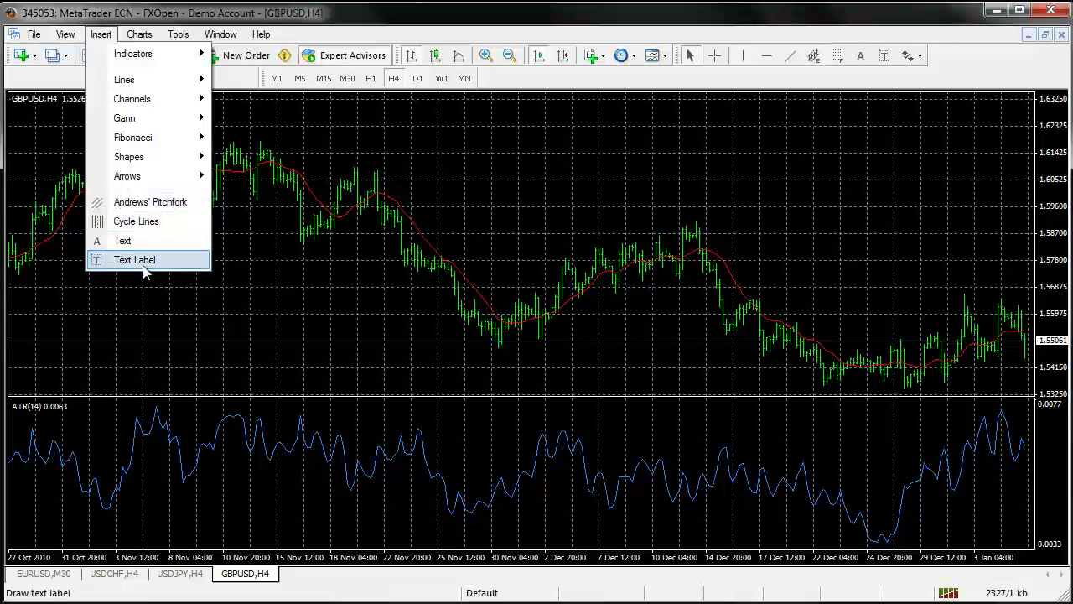
pyautogui.moveTo(141, 35)
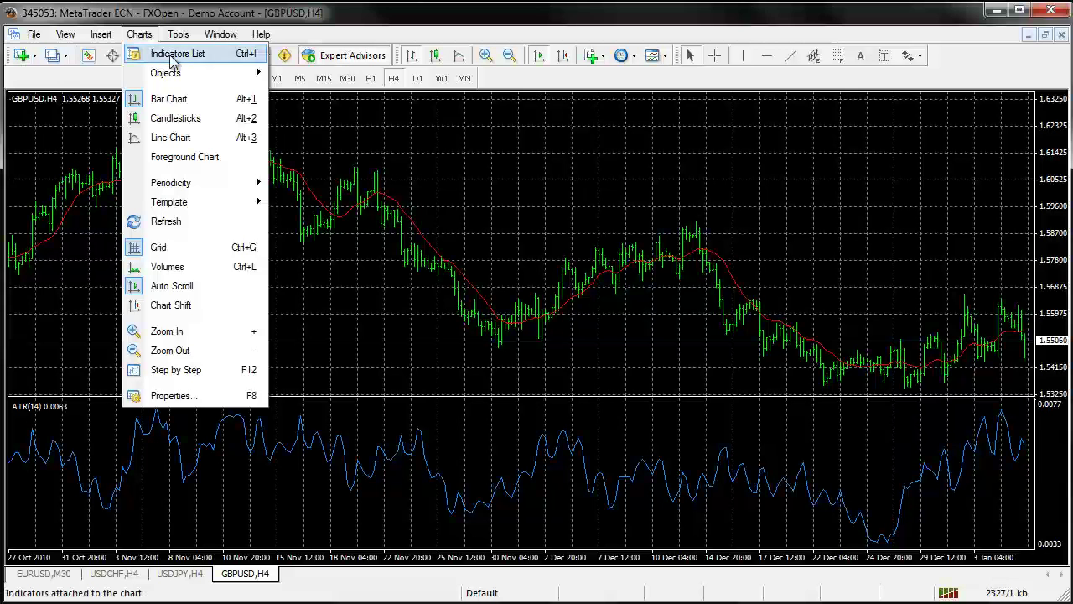
pyautogui.click(170, 57)
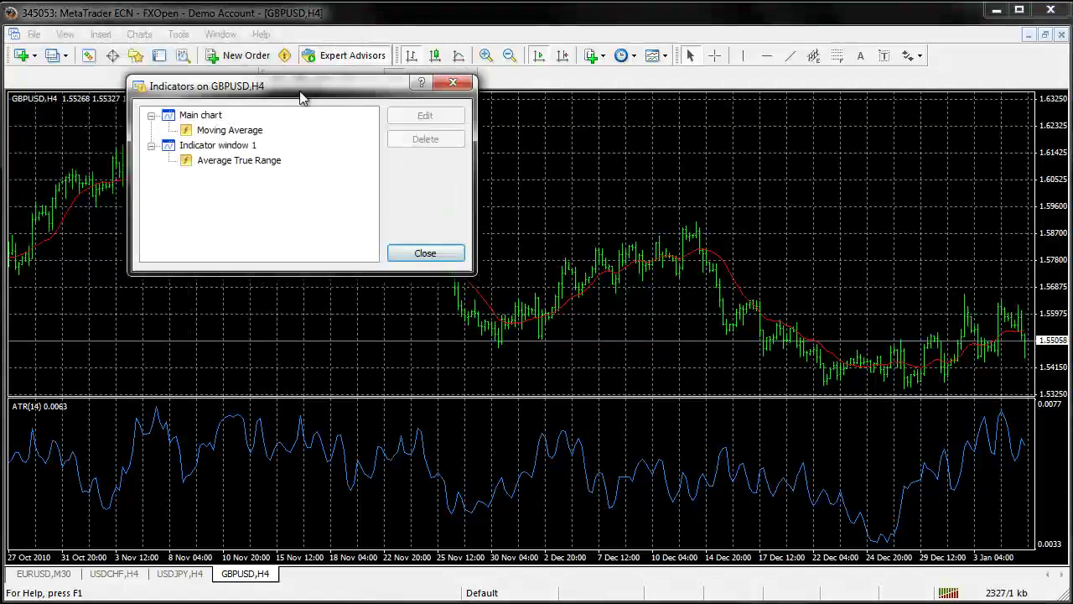
pyautogui.click(245, 226)
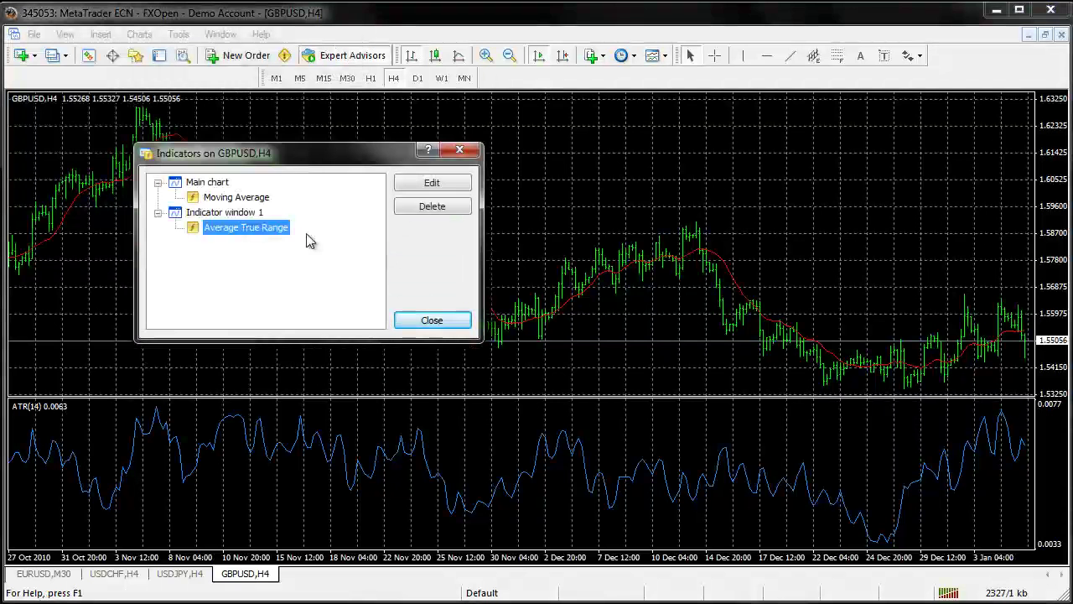
pyautogui.click(432, 206)
pyautogui.click(432, 319)
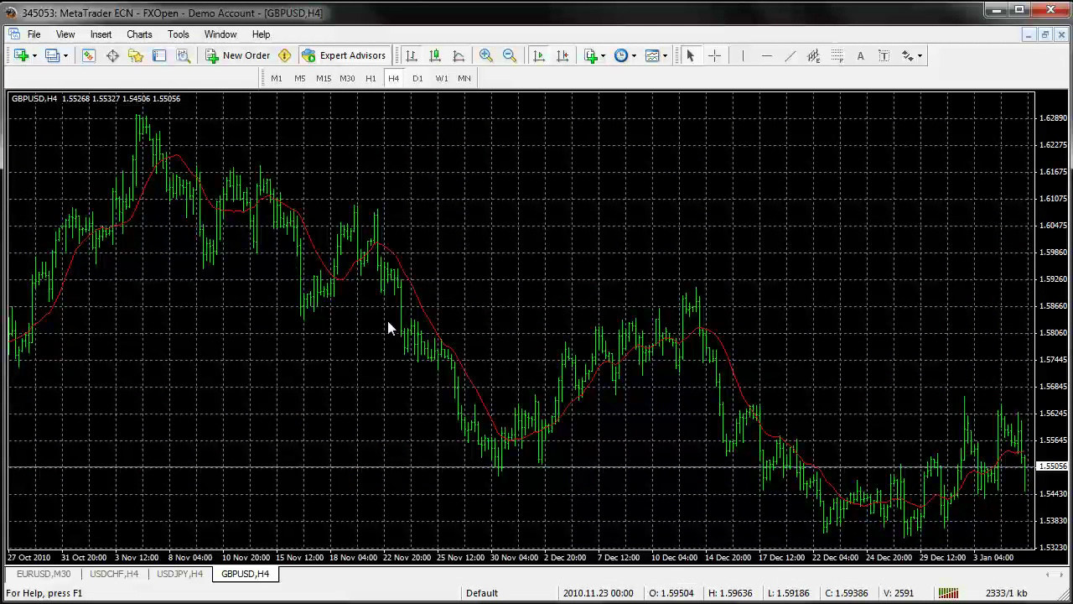
pyautogui.moveTo(422, 310)
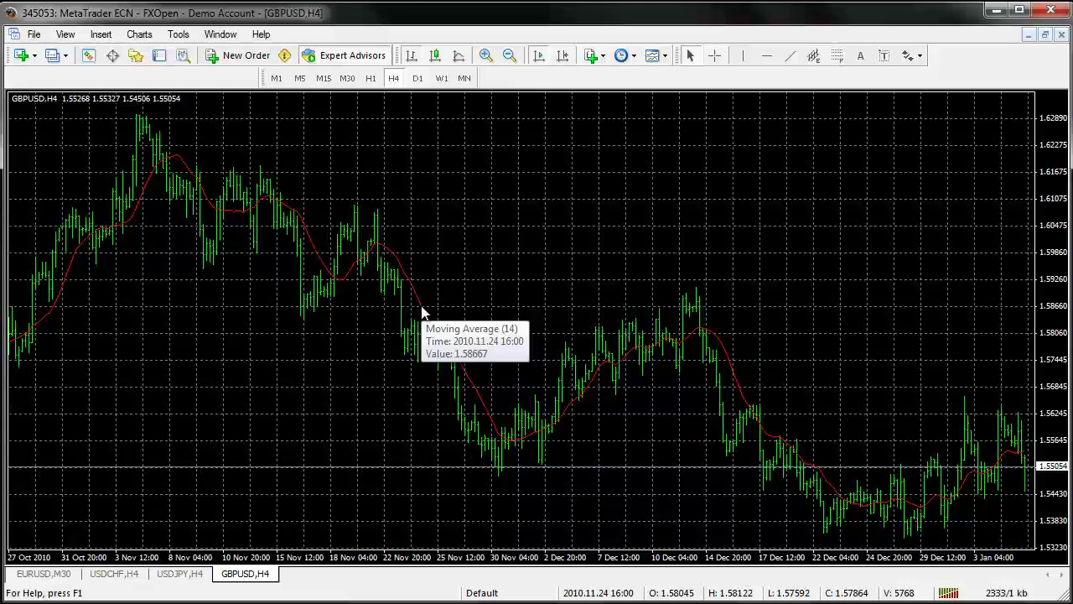
pyautogui.doubleClick(420, 304)
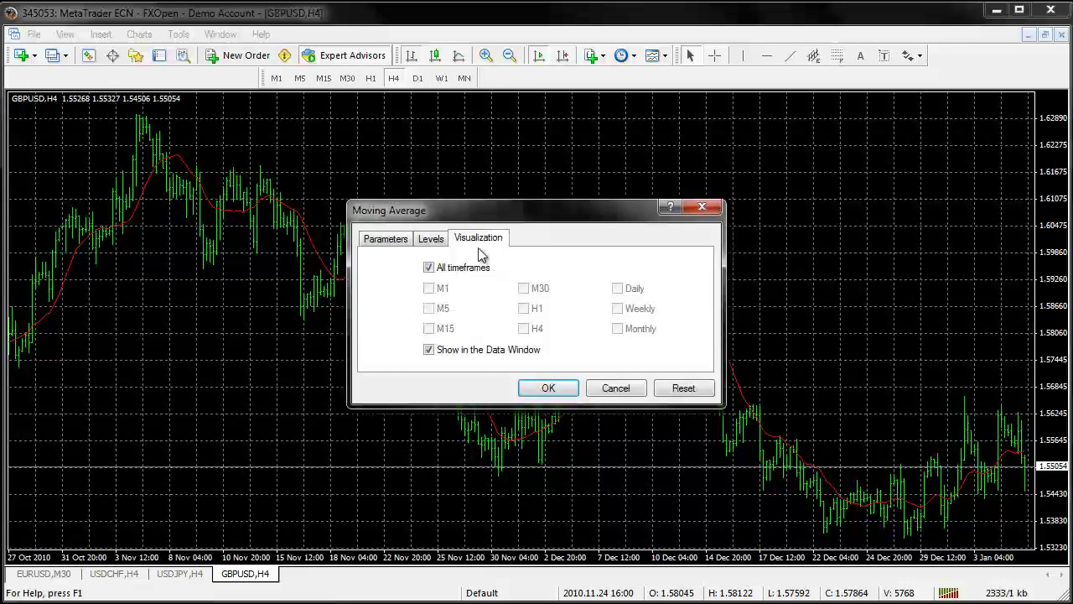
pyautogui.click(616, 384)
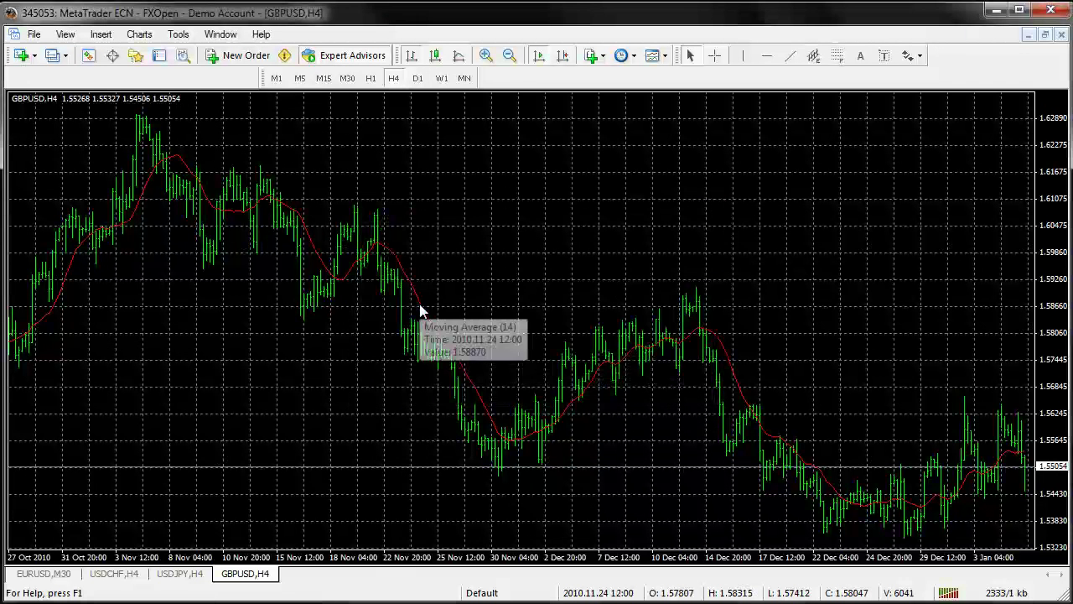
pyautogui.rightClick(421, 305)
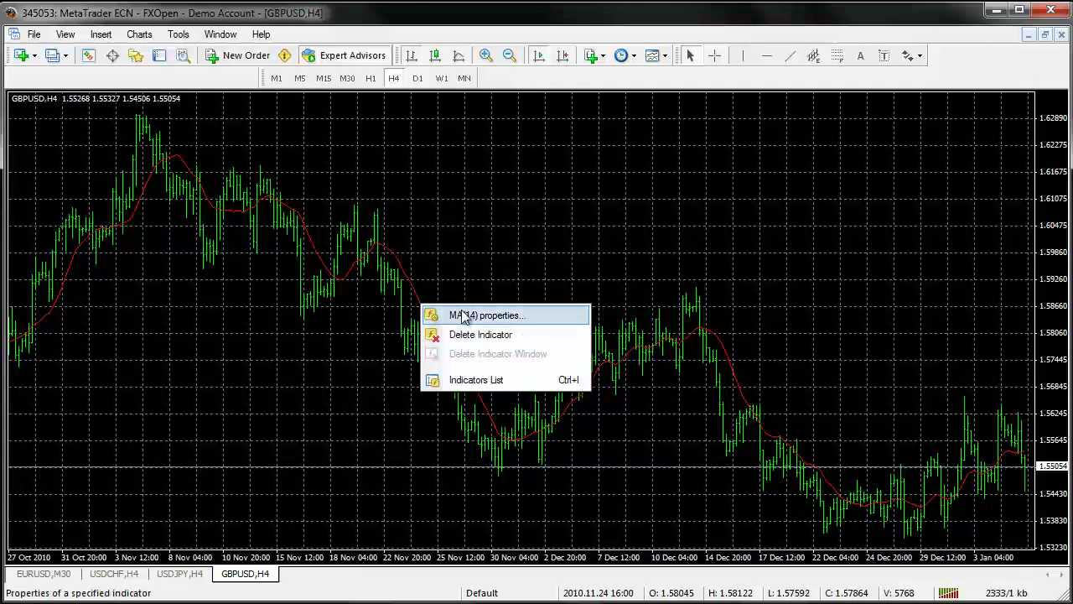
pyautogui.click(471, 317)
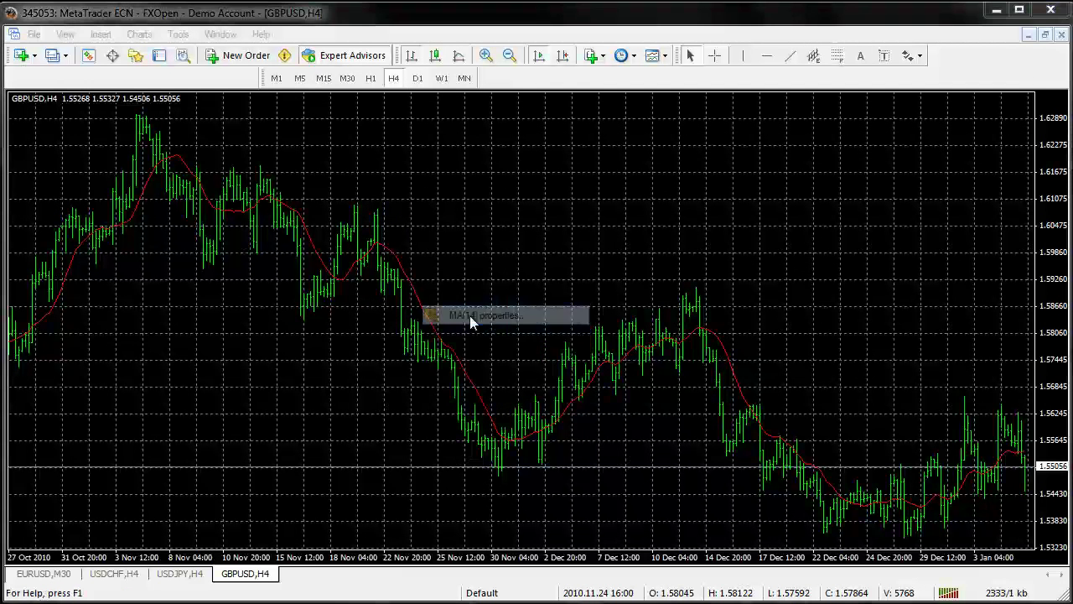
pyautogui.click(400, 243)
pyautogui.click(433, 244)
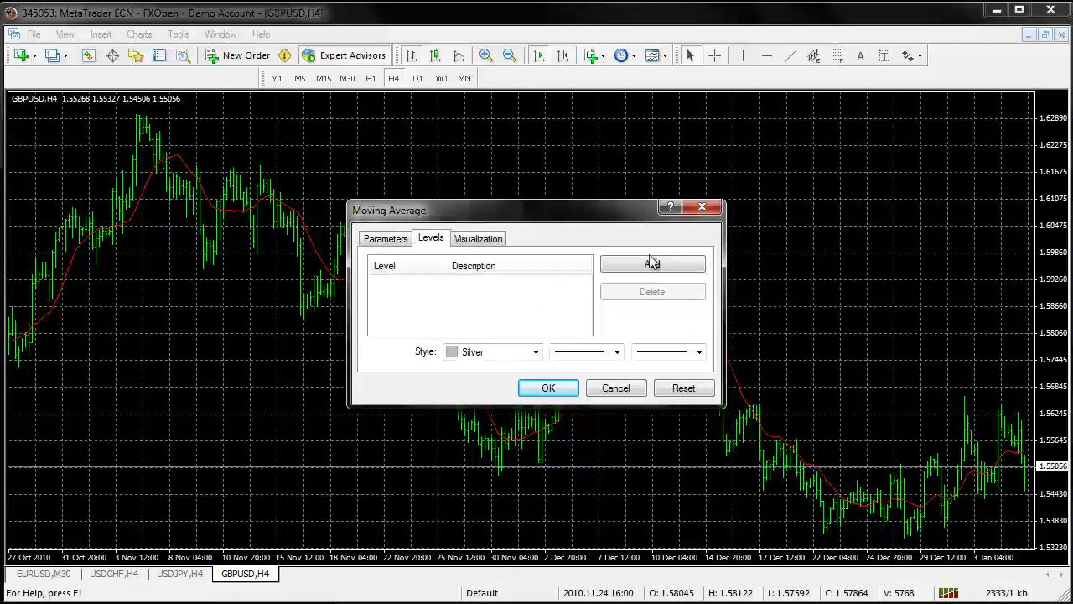
pyautogui.click(702, 207)
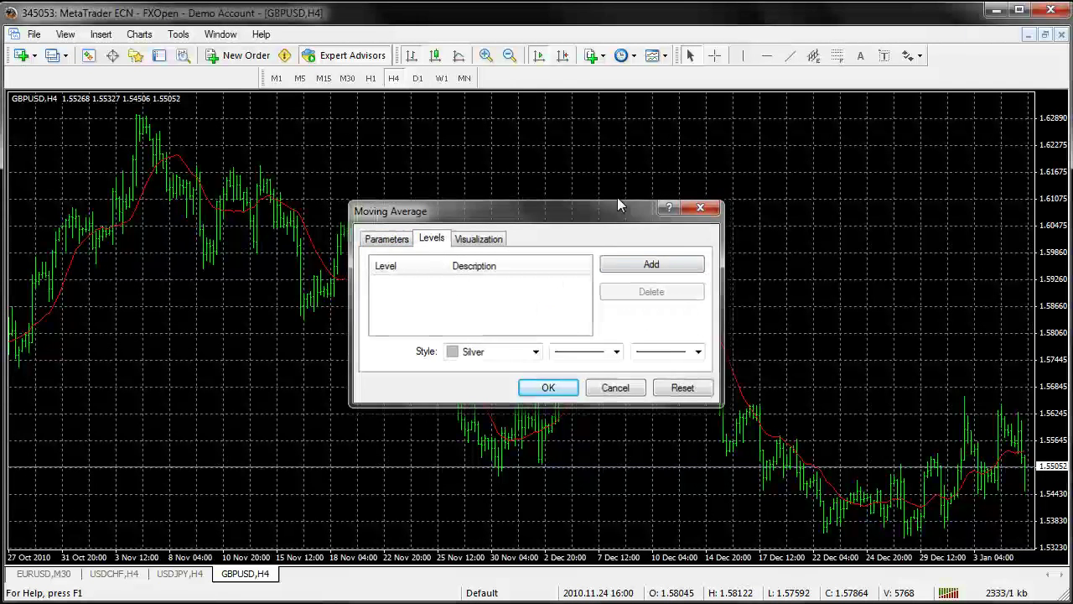
pyautogui.click(100, 34)
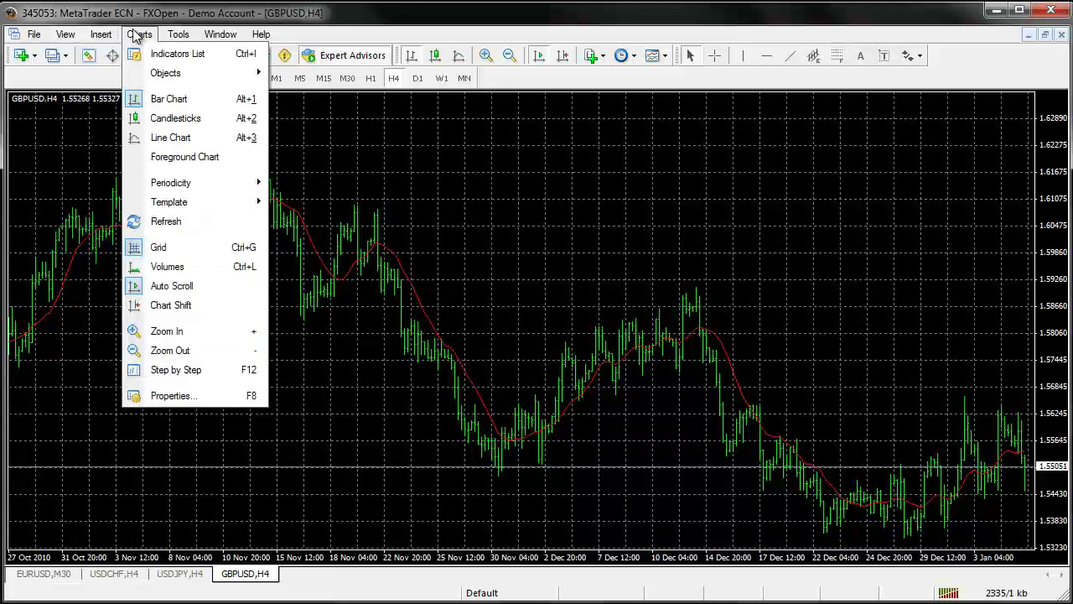
# - Try candlesticks on the GBPUSD H4 chart, zoom in, then return to the bar chart
pyautogui.click(168, 100)
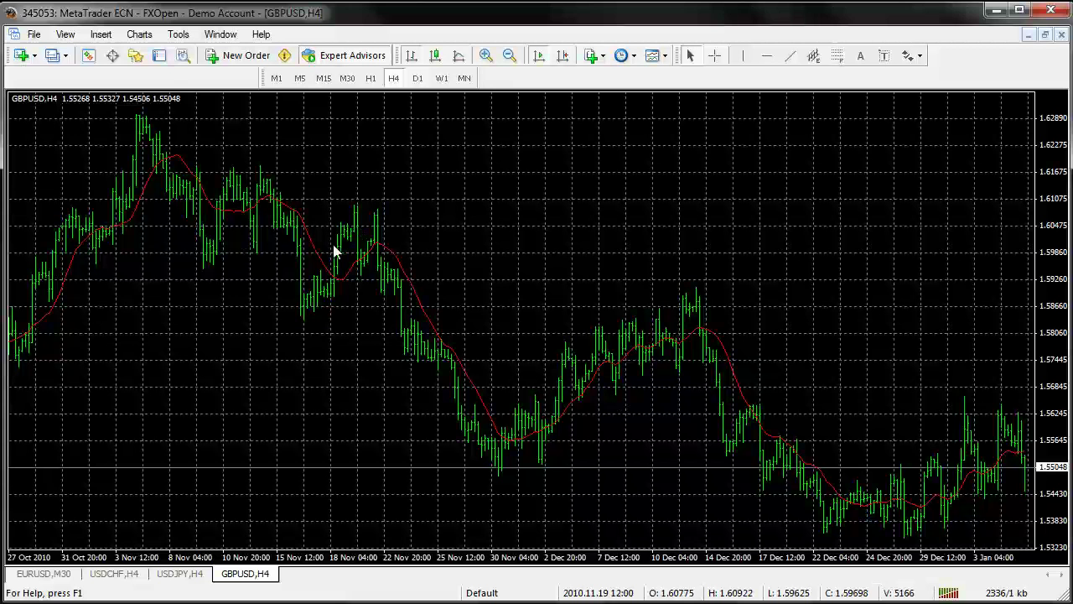
pyautogui.click(132, 35)
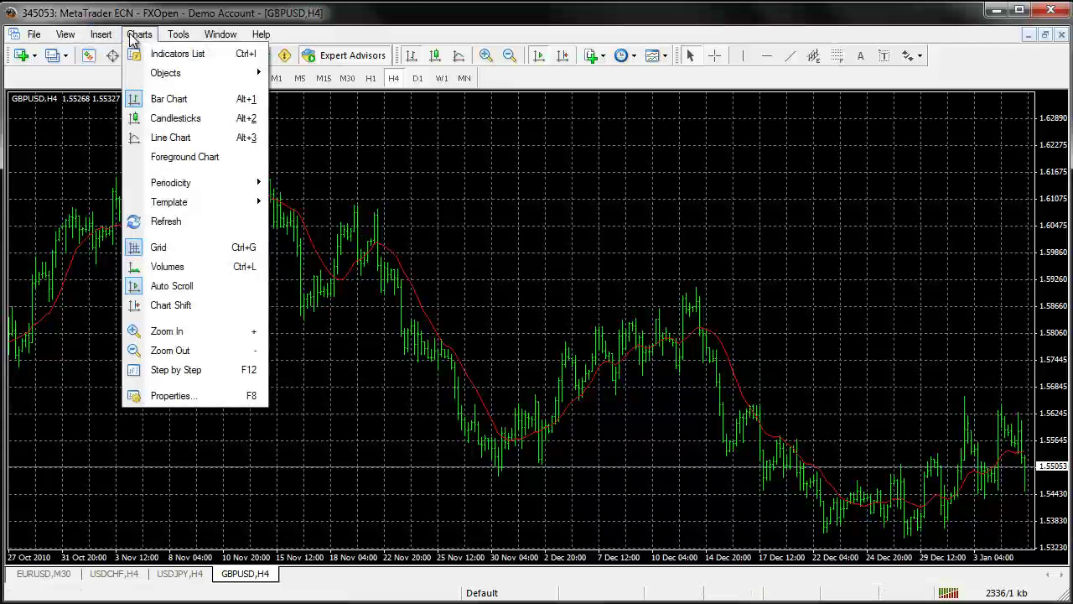
pyautogui.click(160, 117)
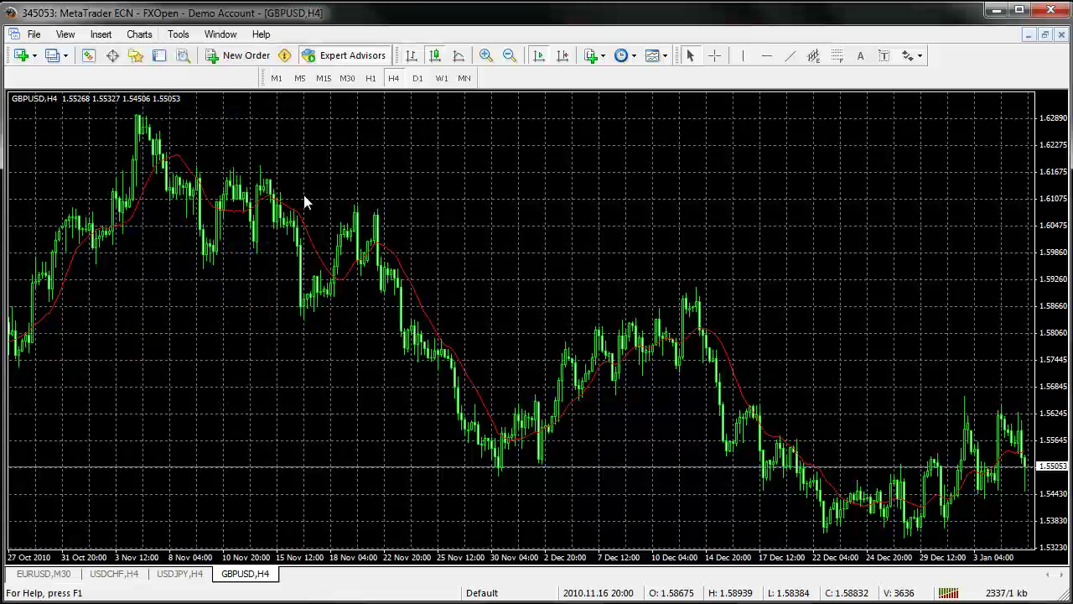
pyautogui.click(485, 56)
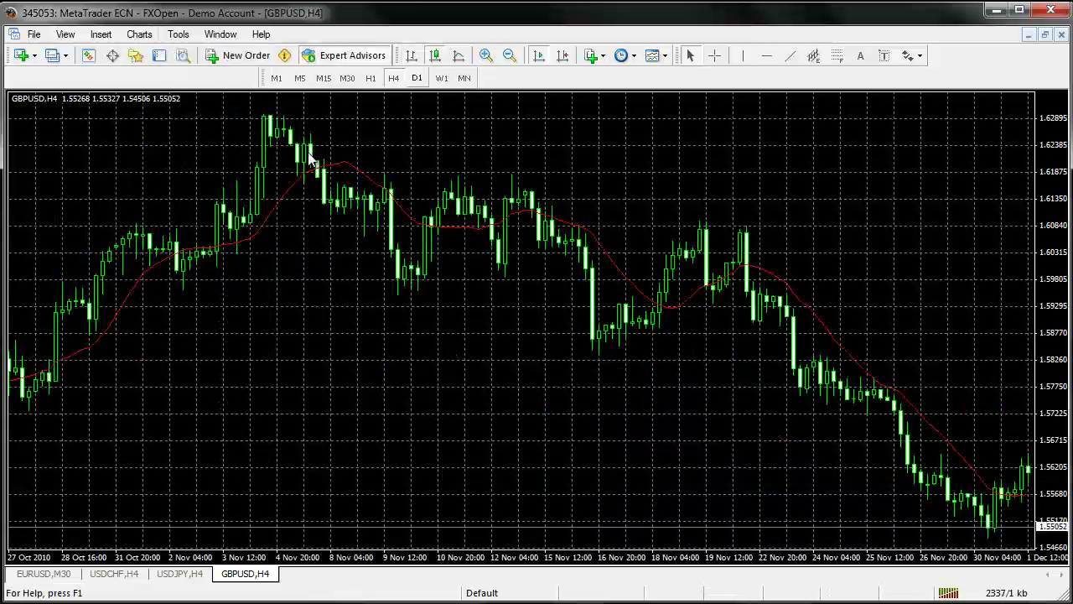
pyautogui.click(138, 33)
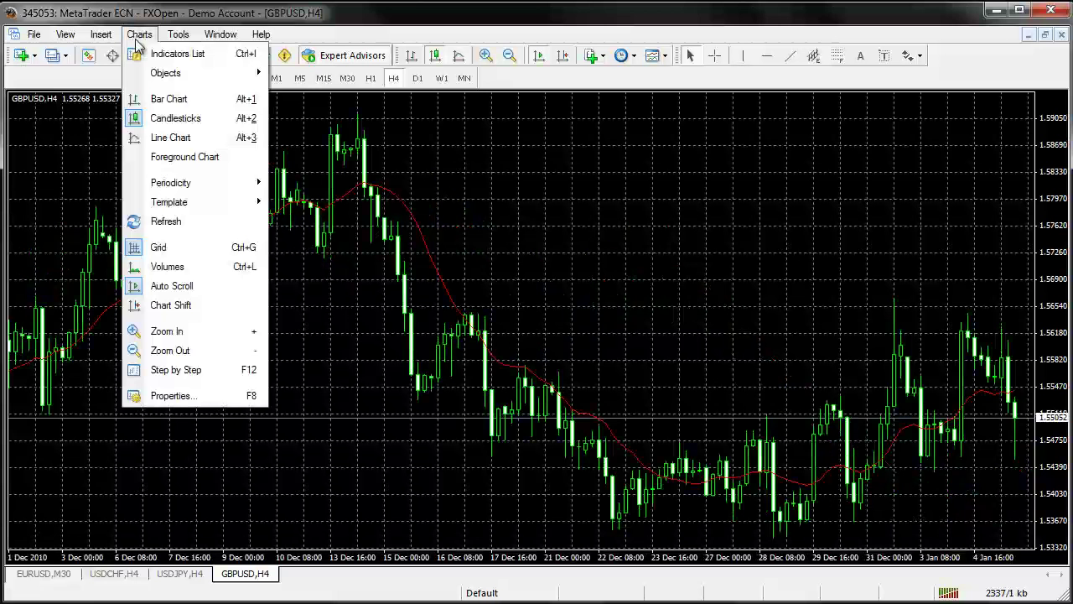
pyautogui.click(148, 98)
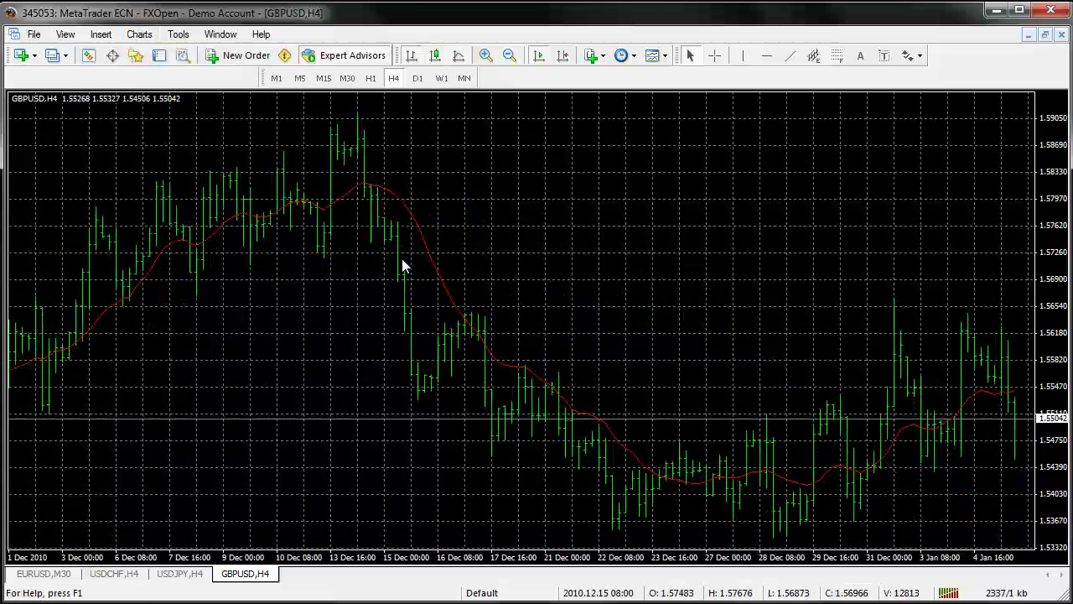
pyautogui.moveTo(425, 379)
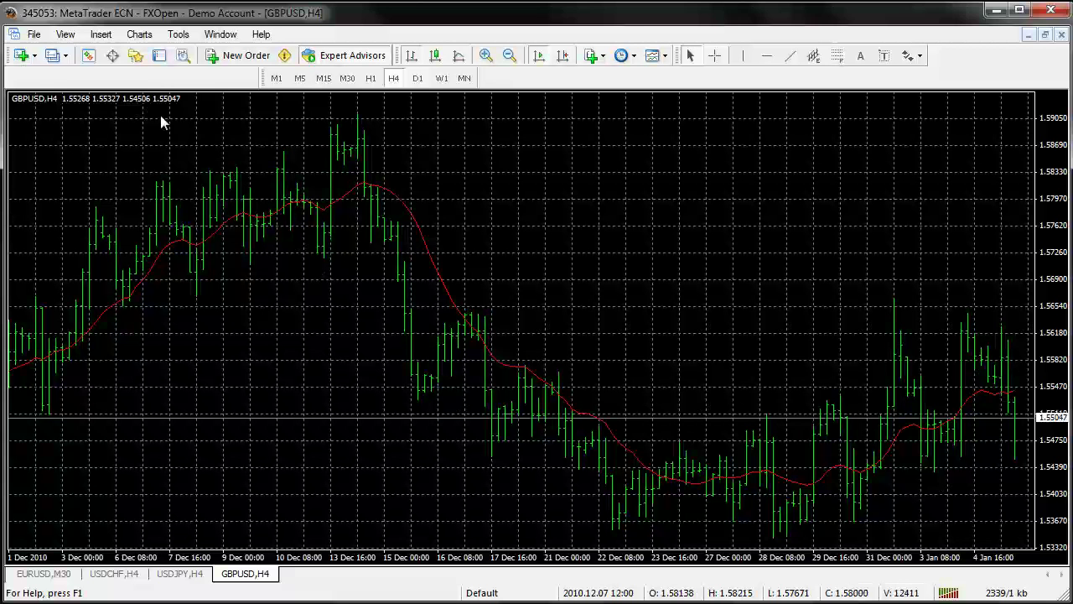
# - Change the GBPUSD chart periodicity to 1 Hour (H1)
pyautogui.click(101, 36)
pyautogui.moveTo(140, 178)
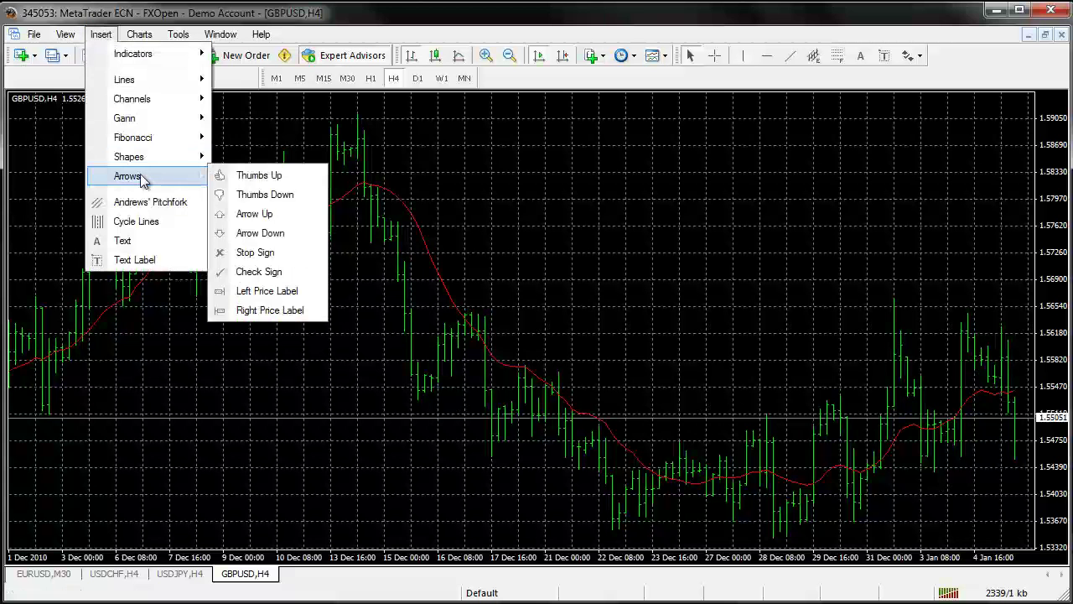
pyautogui.moveTo(139, 34)
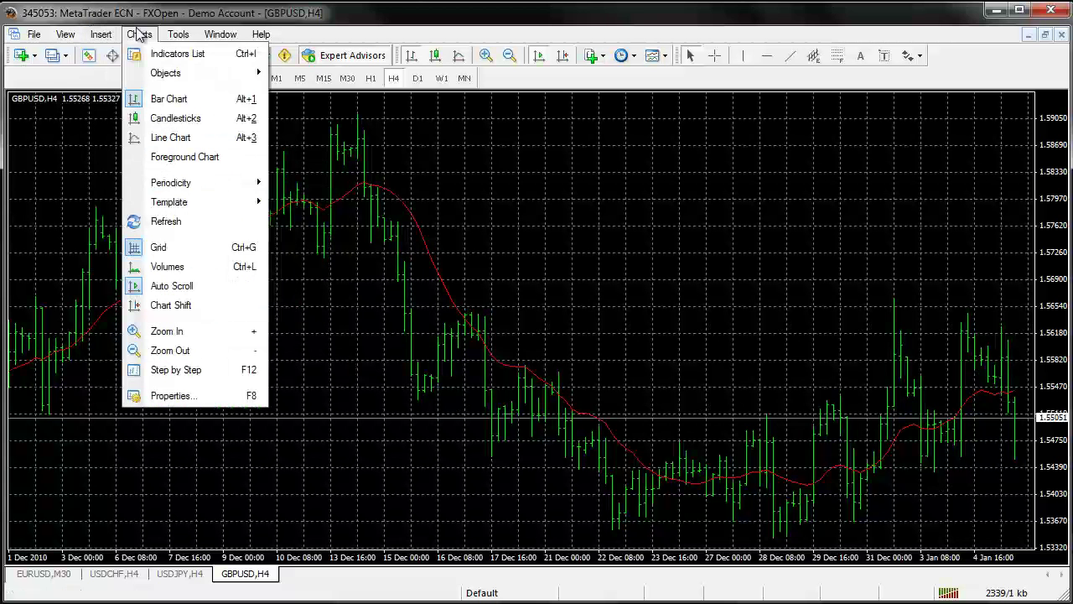
pyautogui.moveTo(201, 184)
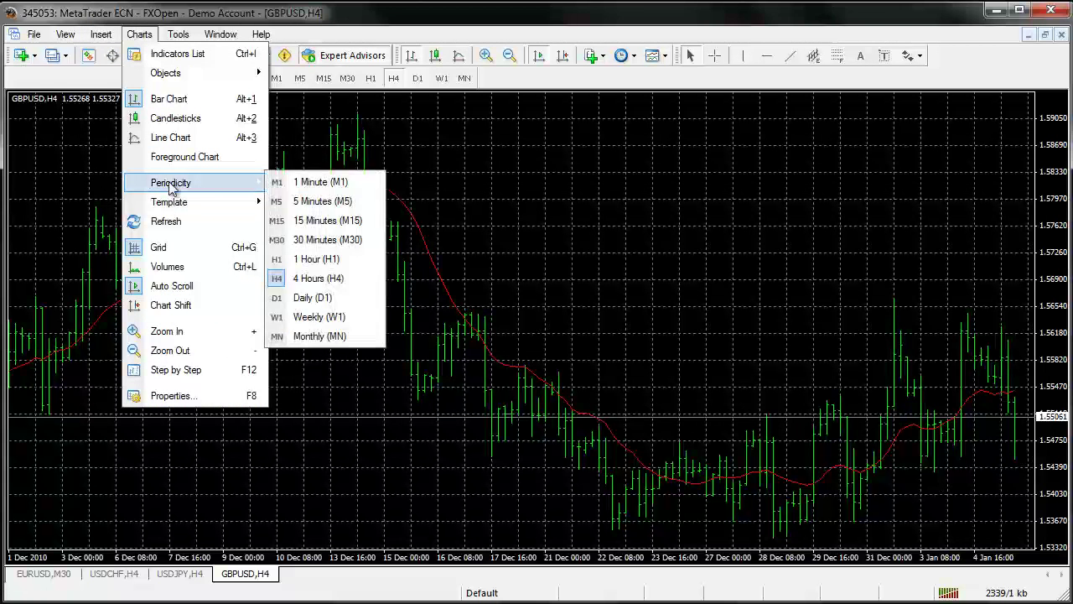
pyautogui.click(328, 260)
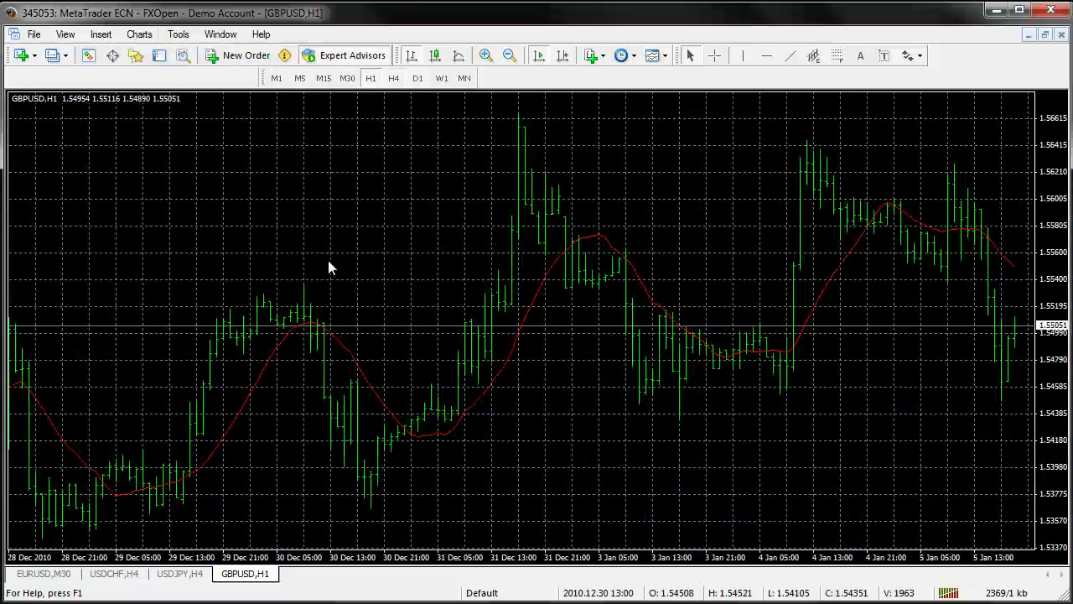
# - Turn on the chart grid and the volume histogram
pyautogui.click(138, 34)
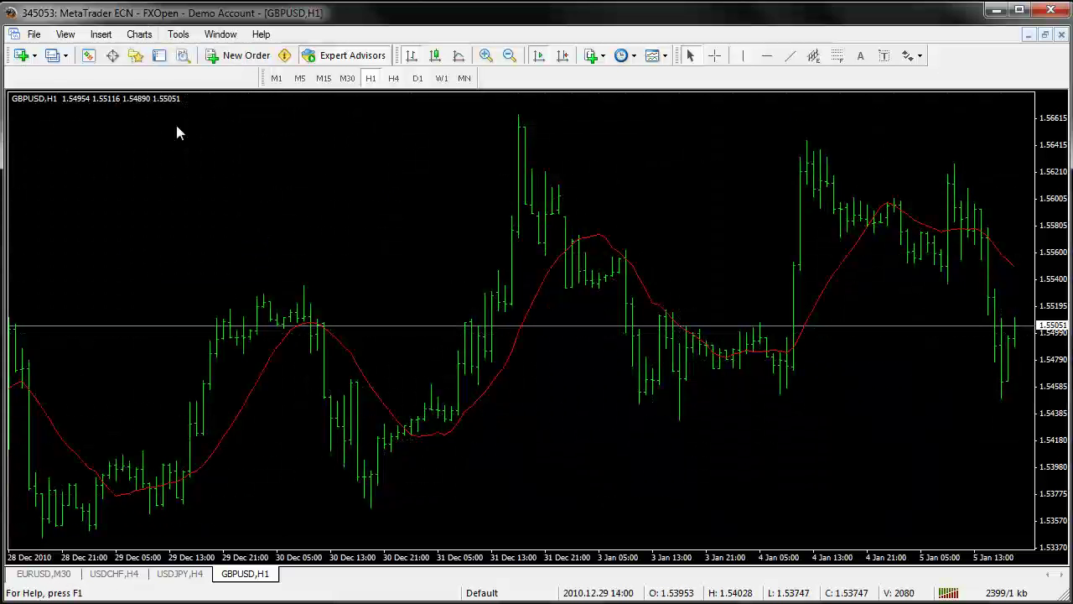
pyautogui.click(139, 34)
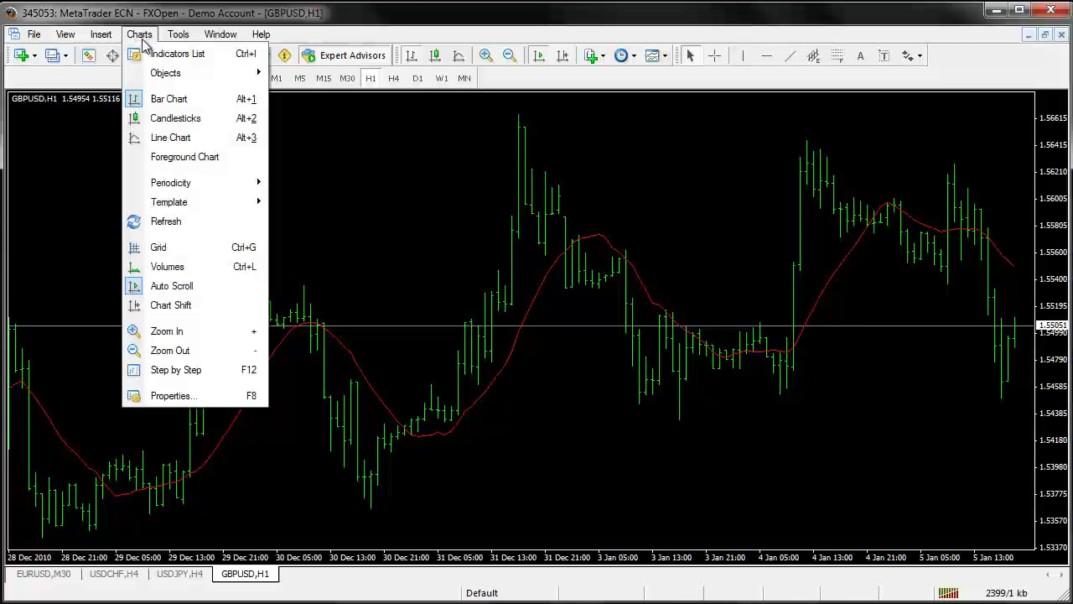
pyautogui.click(163, 250)
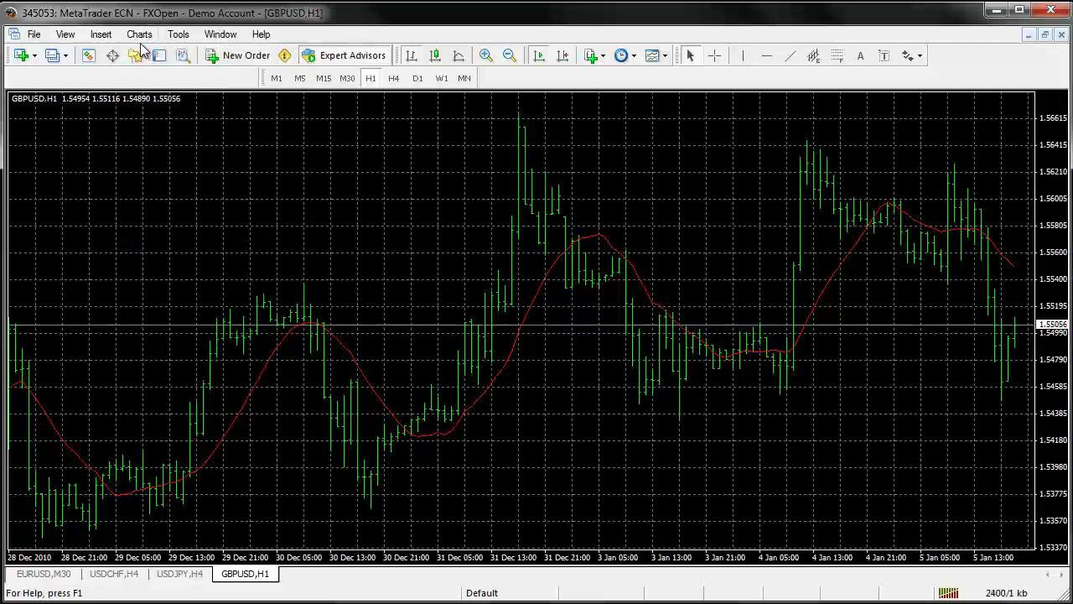
pyautogui.click(139, 33)
pyautogui.click(167, 266)
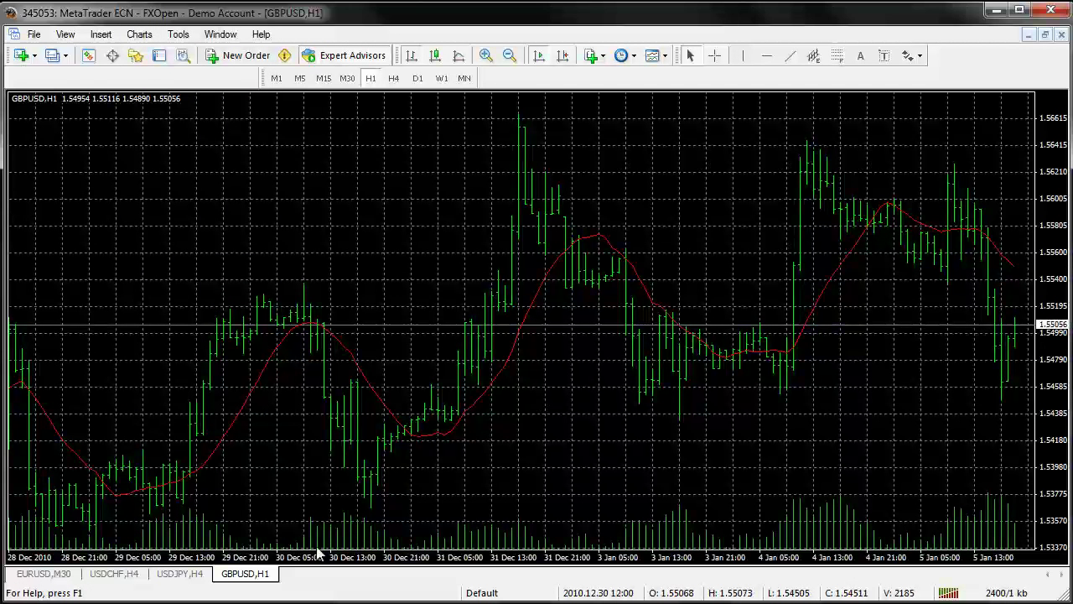
# - Enable Auto Scroll and Chart Shift so space is left after the latest bar
pyautogui.click(101, 33)
pyautogui.moveTo(139, 34)
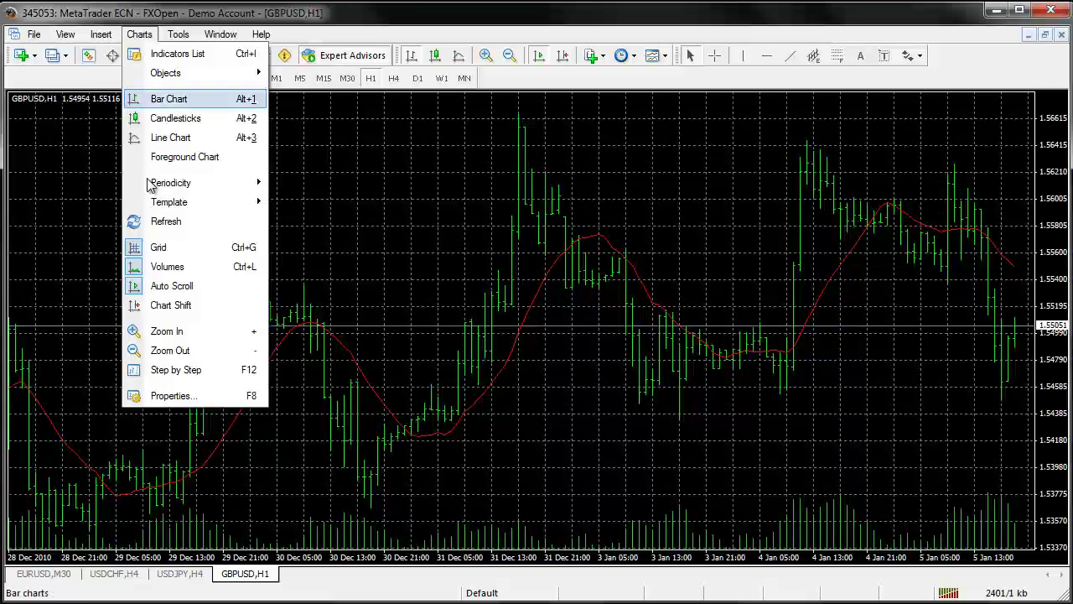
pyautogui.click(180, 289)
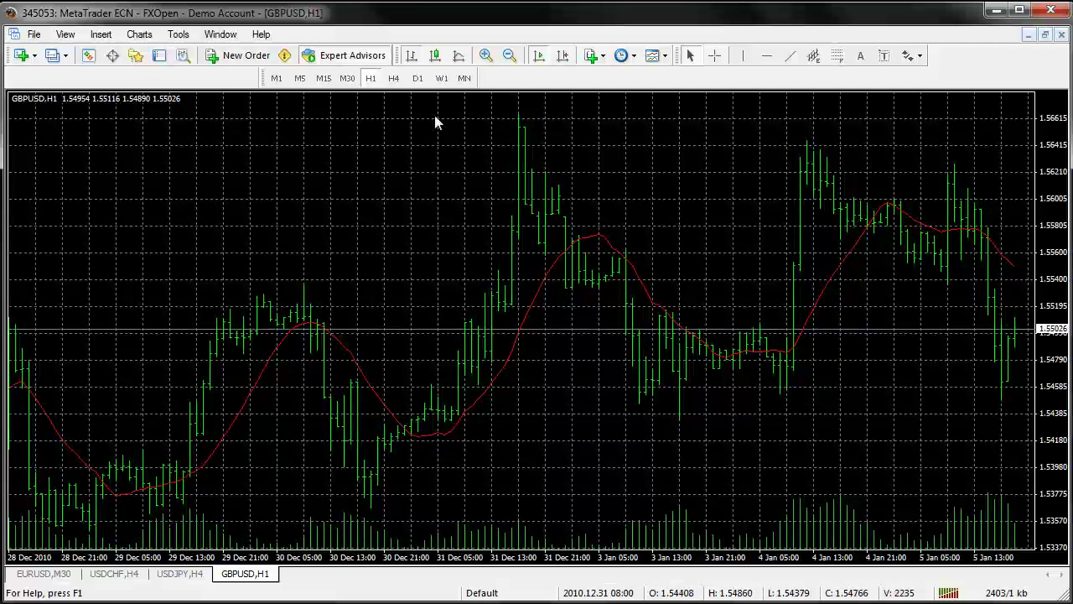
pyautogui.click(140, 34)
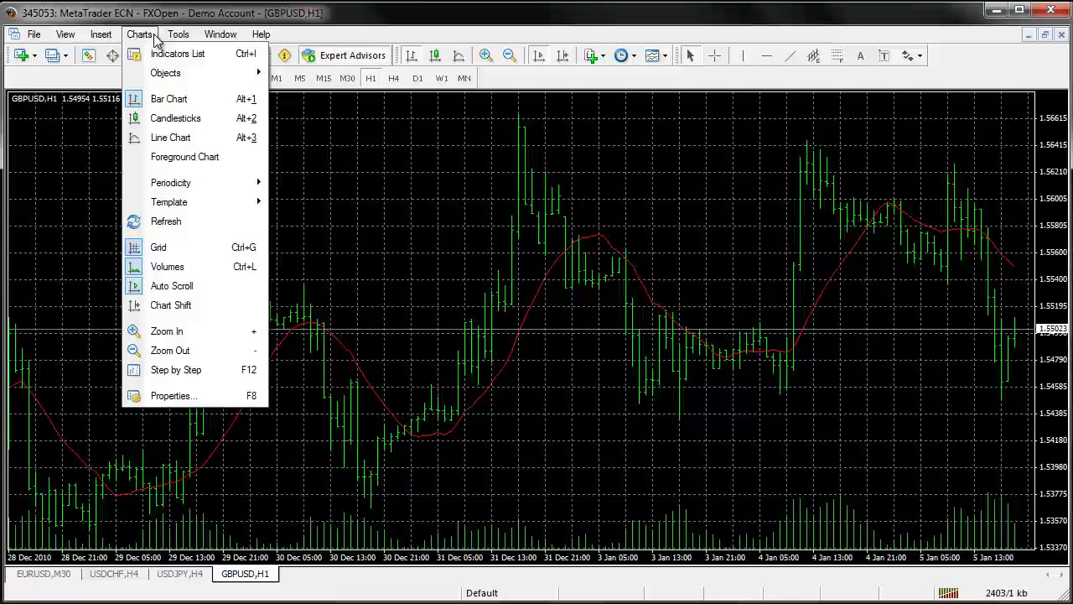
pyautogui.click(170, 306)
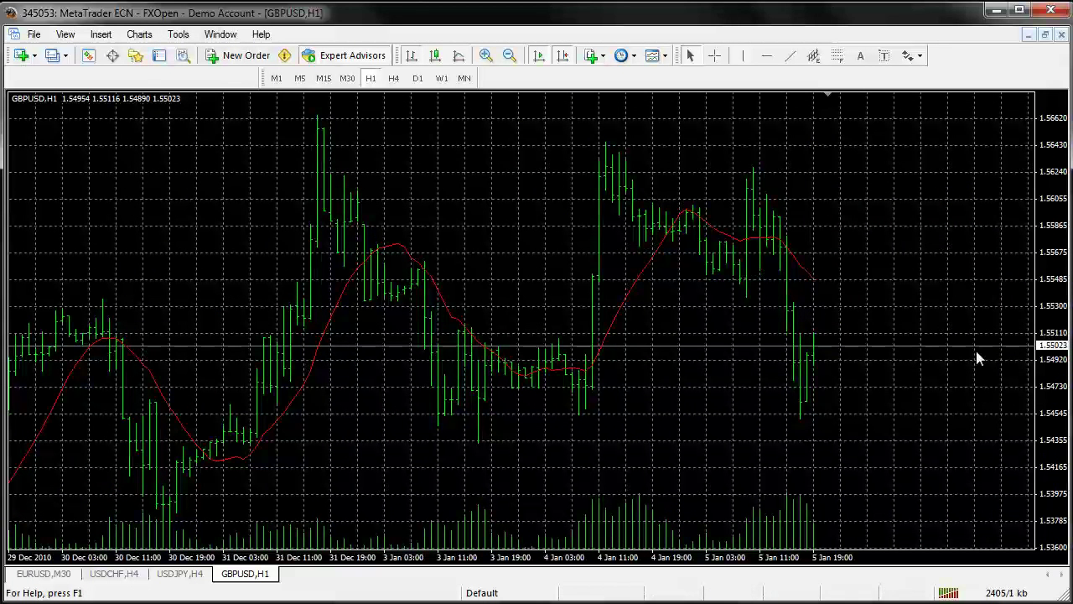
# - Open the chart Properties and close them without changes
pyautogui.click(139, 37)
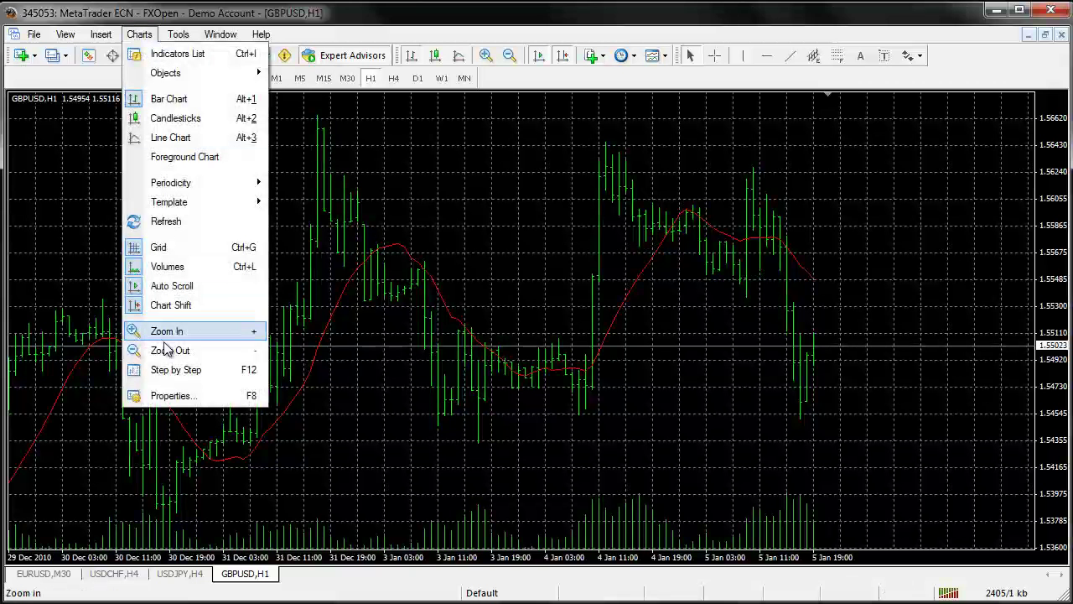
pyautogui.click(169, 396)
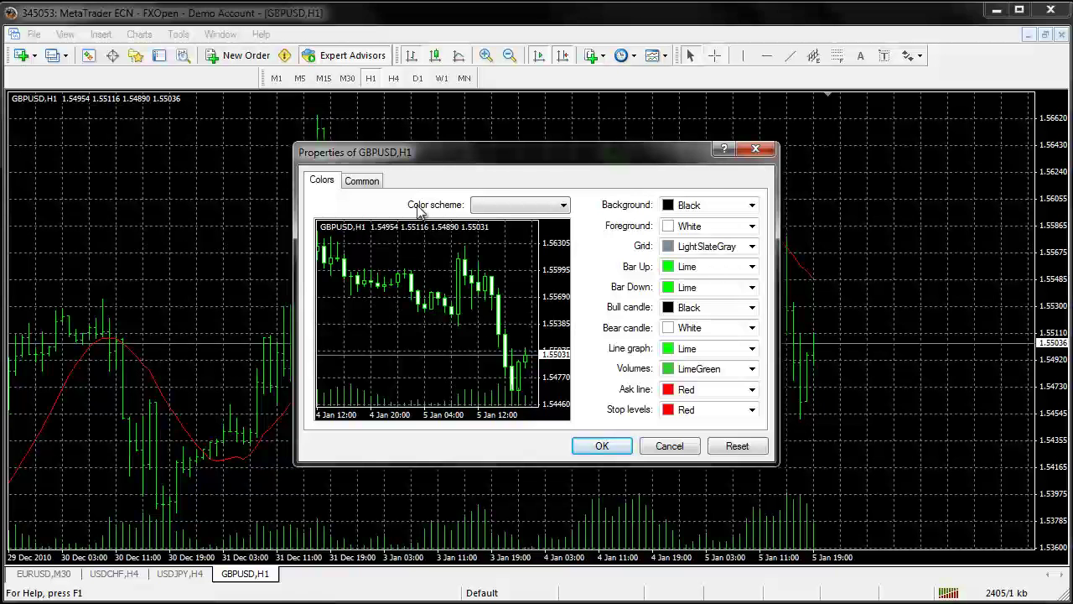
pyautogui.click(756, 148)
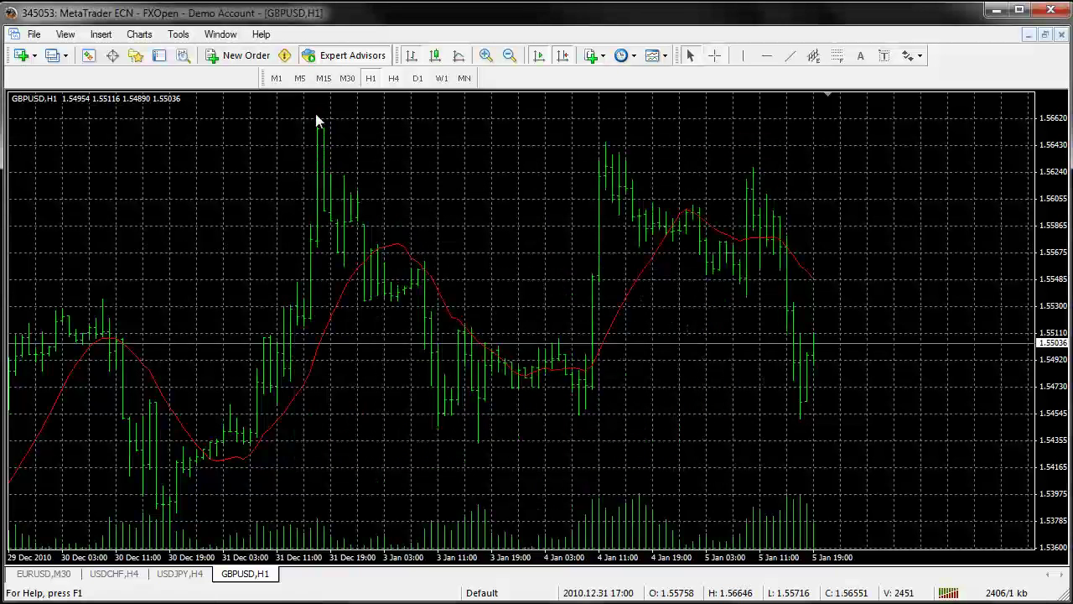
# - Start a new GBPUSD order, then close the Order window without trading
pyautogui.click(139, 35)
pyautogui.moveTo(175, 35)
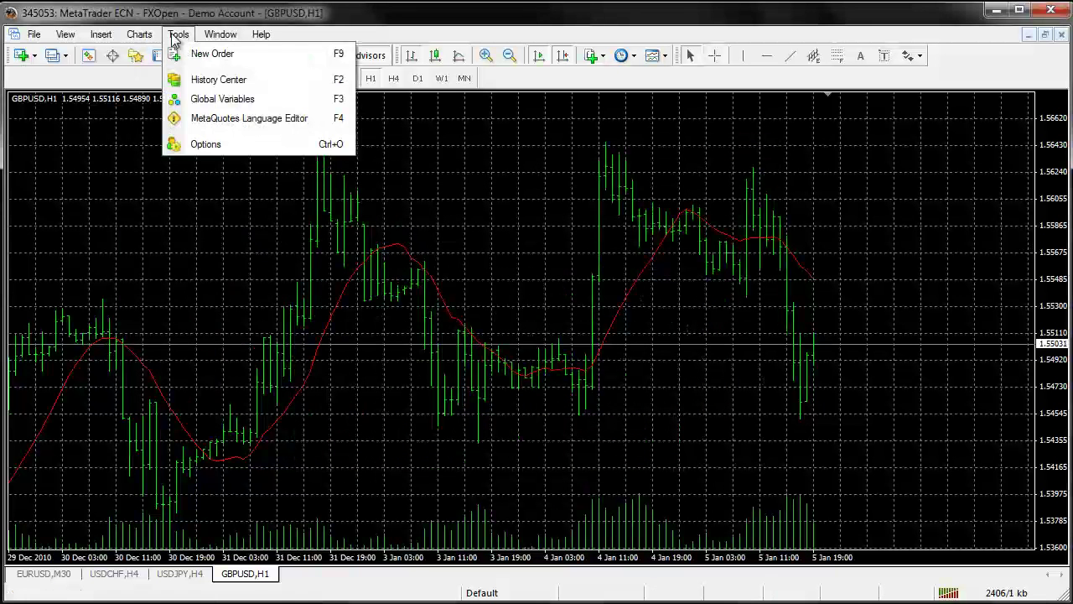
pyautogui.click(249, 56)
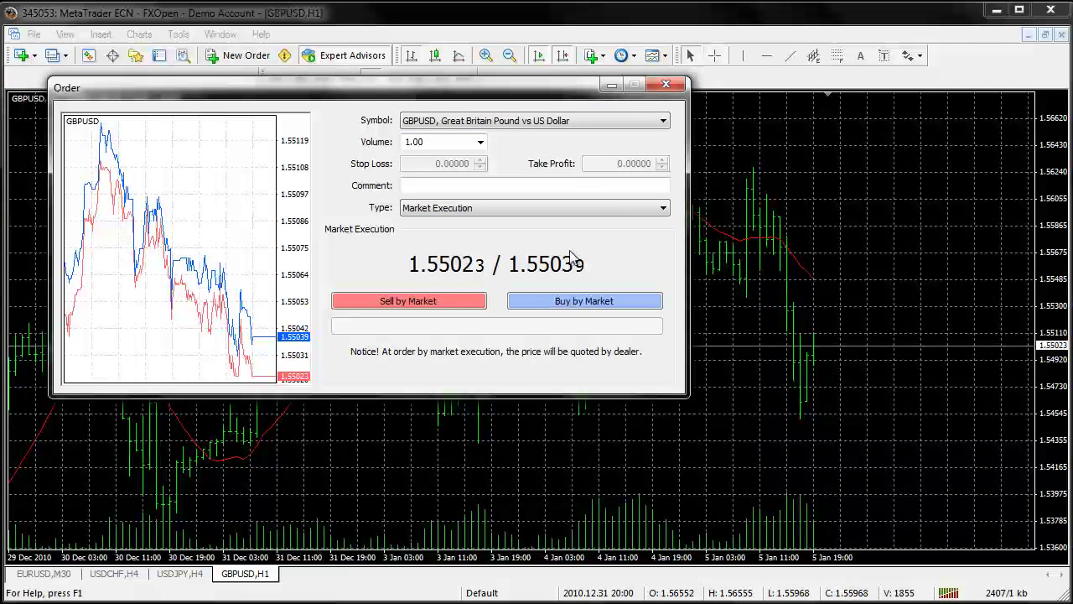
pyautogui.click(666, 84)
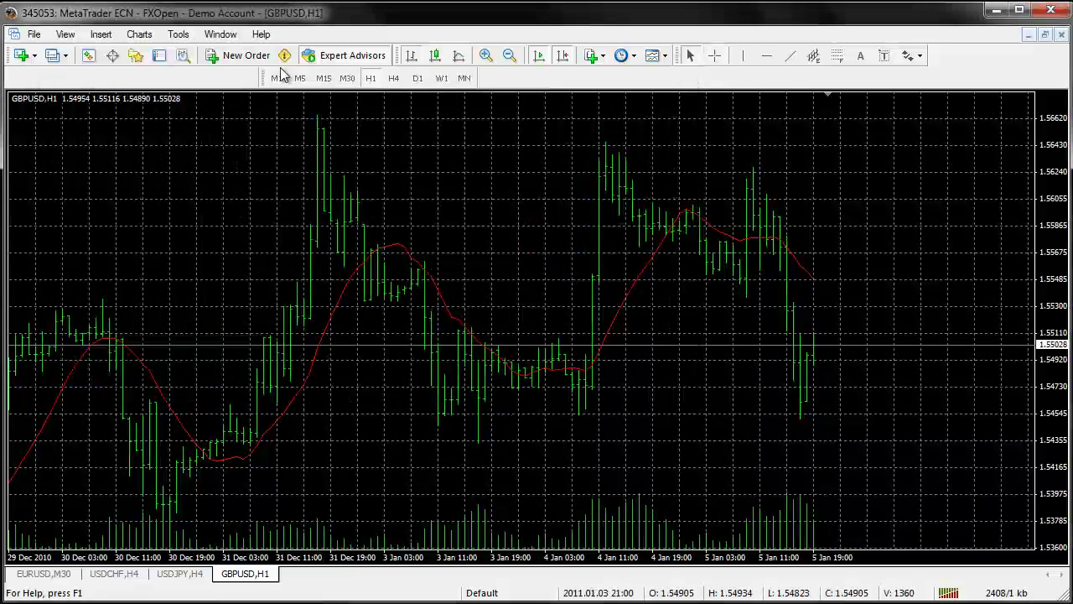
# - Review Tools > Options pages from Charts to Events unchanged, then show the Window menu
pyautogui.click(180, 35)
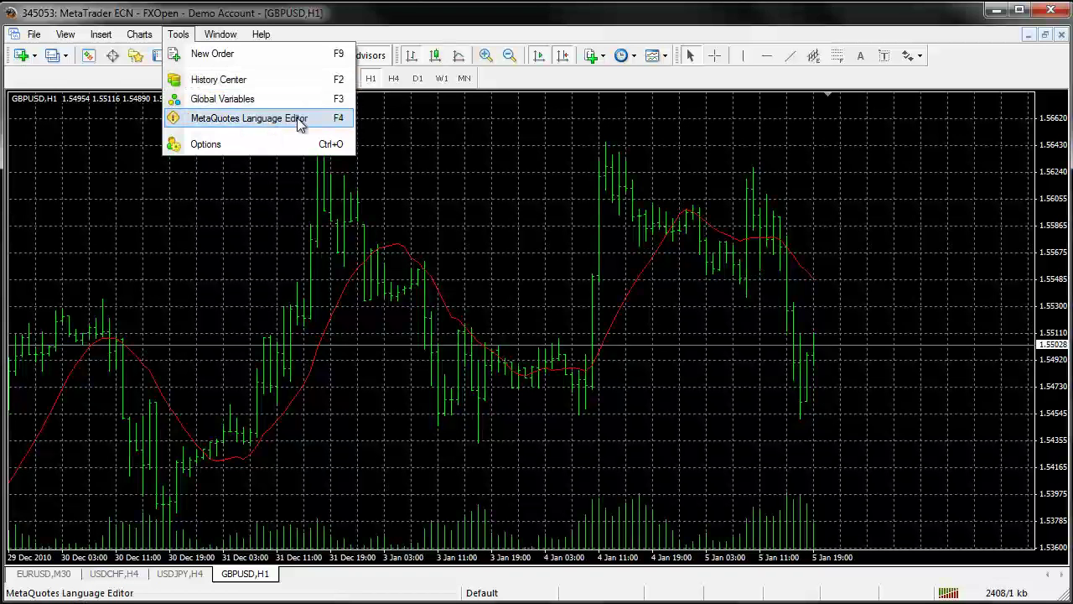
pyautogui.click(225, 145)
pyautogui.click(357, 199)
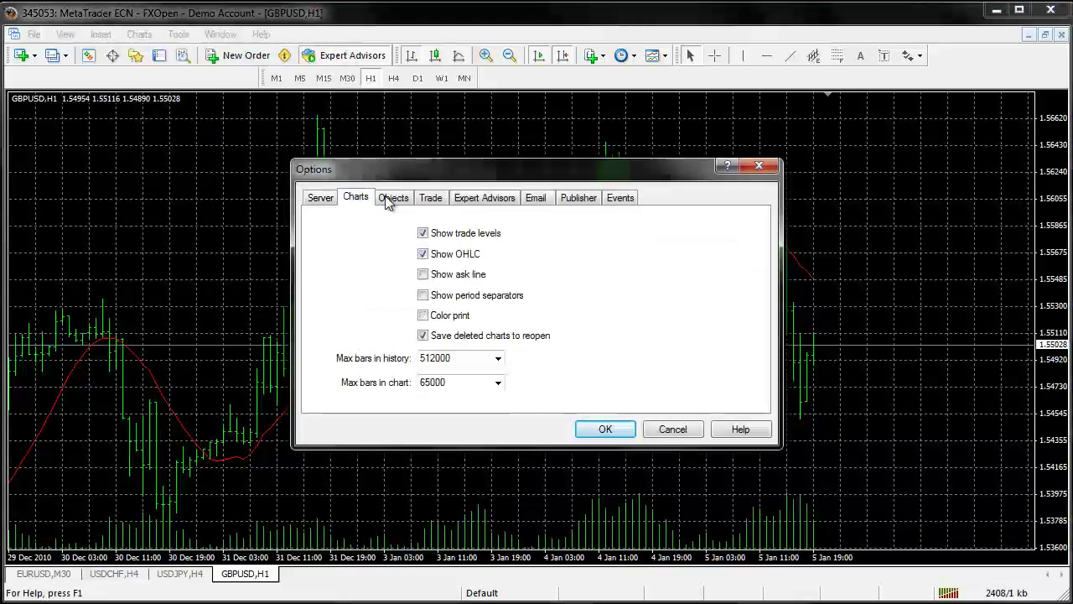
pyautogui.click(393, 199)
pyautogui.click(430, 199)
pyautogui.click(485, 199)
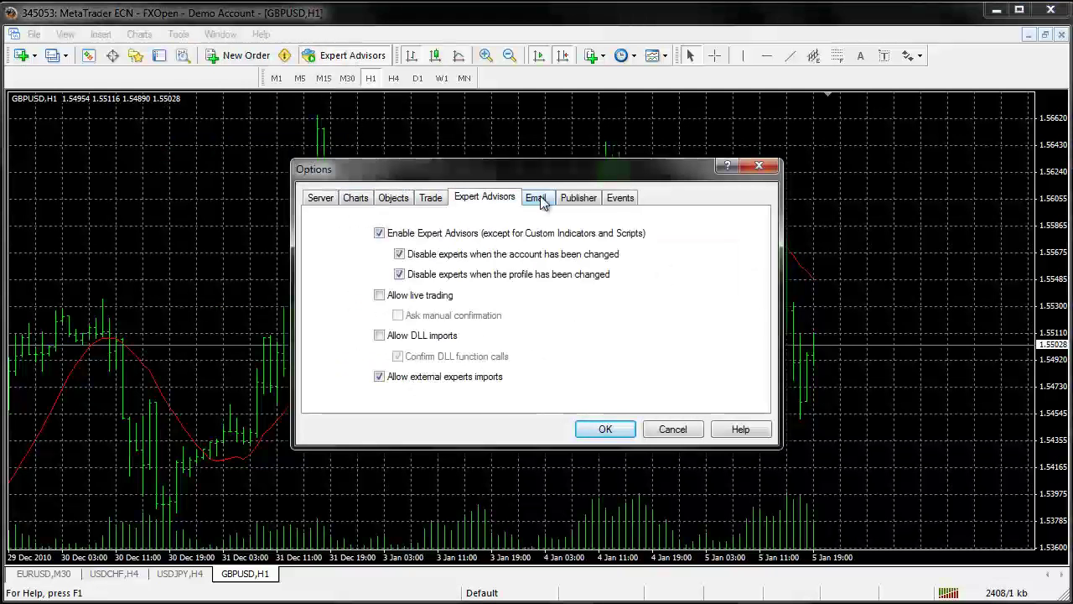
pyautogui.click(536, 199)
pyautogui.click(589, 201)
pyautogui.click(621, 199)
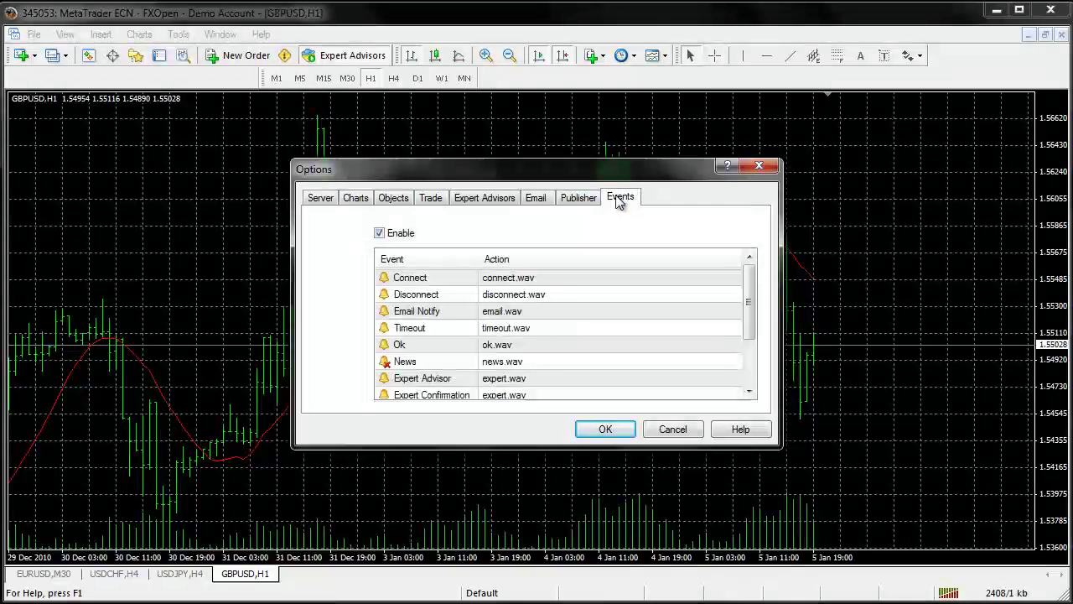
pyautogui.click(759, 165)
pyautogui.click(217, 39)
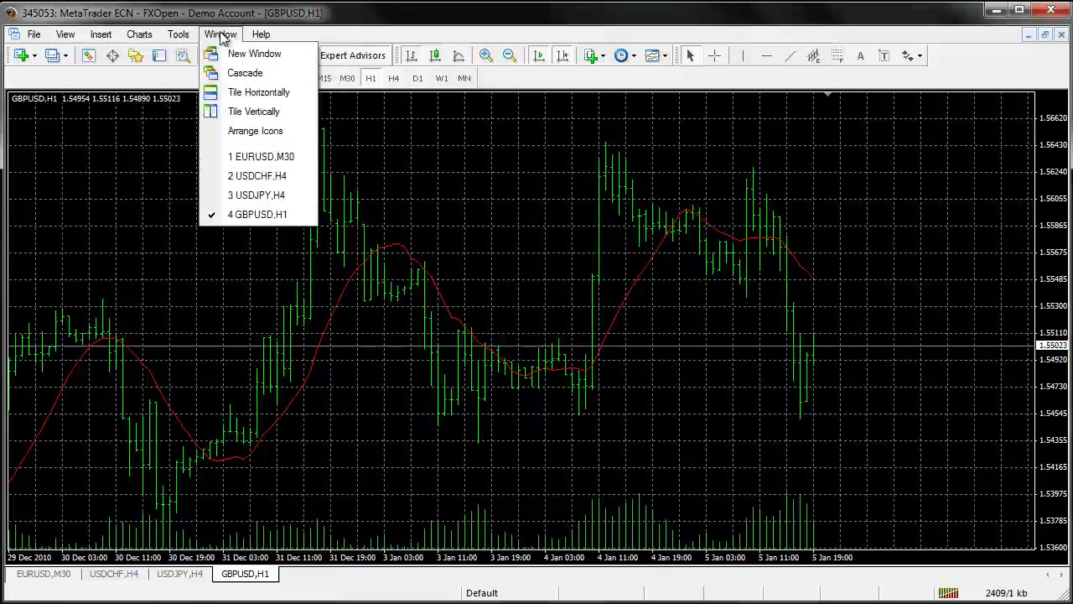
# - Open Help > Userguide, centre it on screen, and search for 'buy stop'
pyautogui.moveTo(265, 40)
pyautogui.click(291, 59)
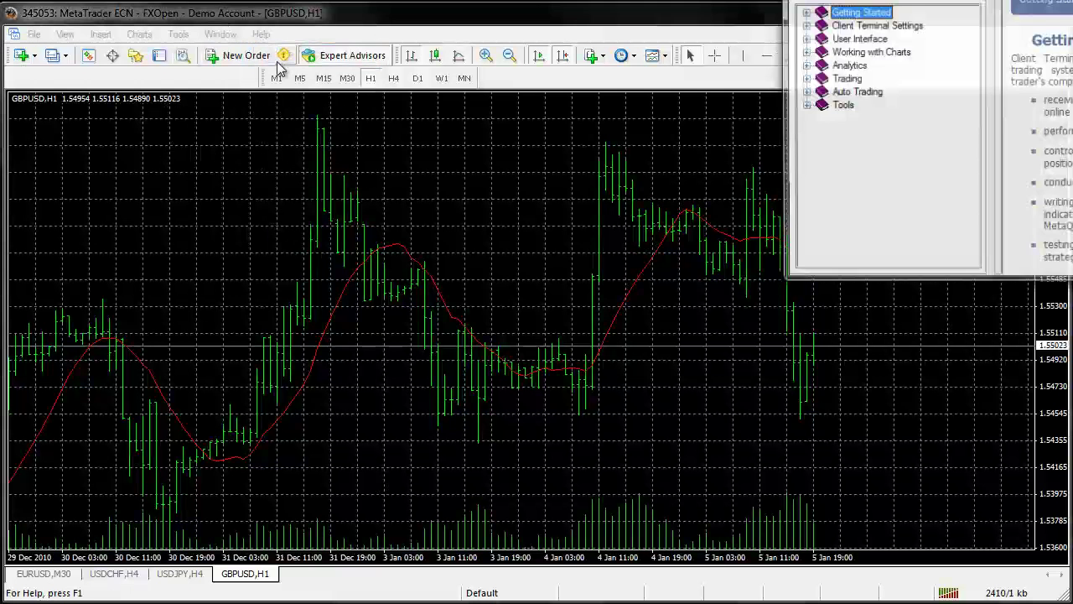
pyautogui.moveTo(859, 1); pyautogui.dragTo(379, 109)
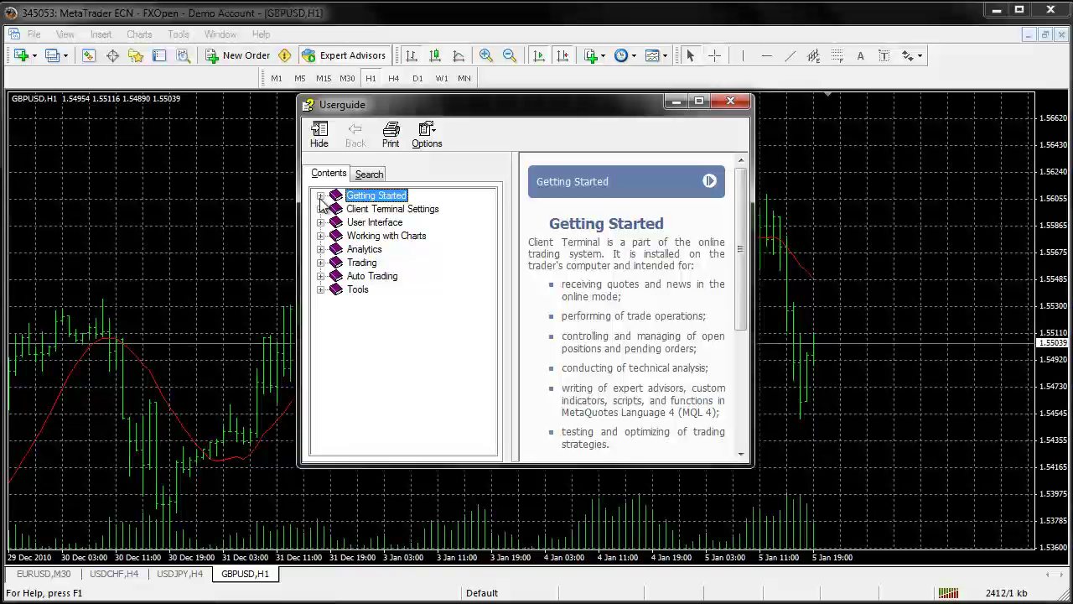
pyautogui.click(370, 174)
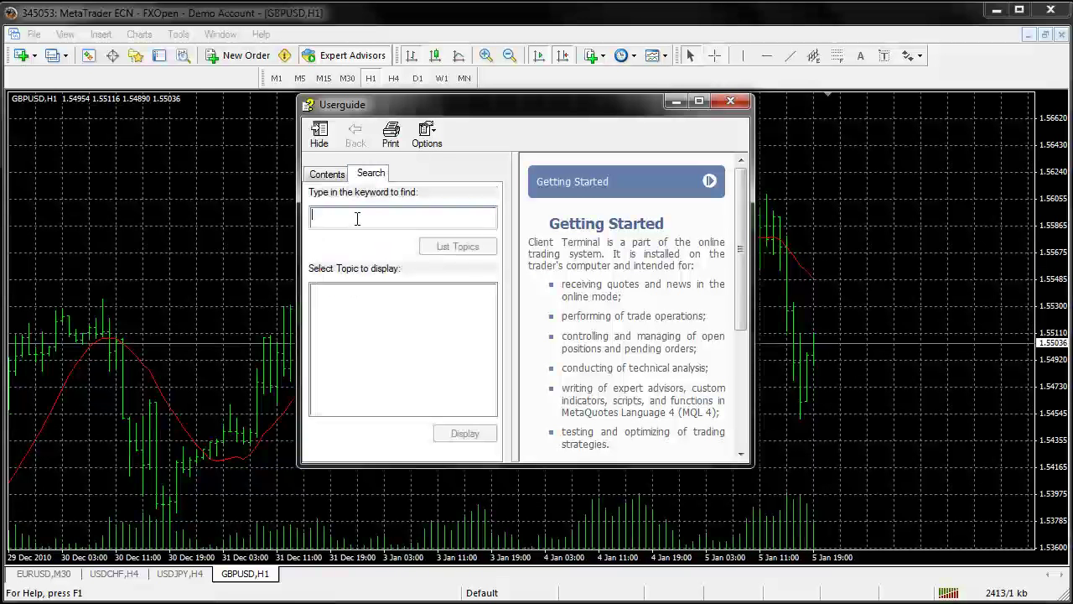
pyautogui.write('by')
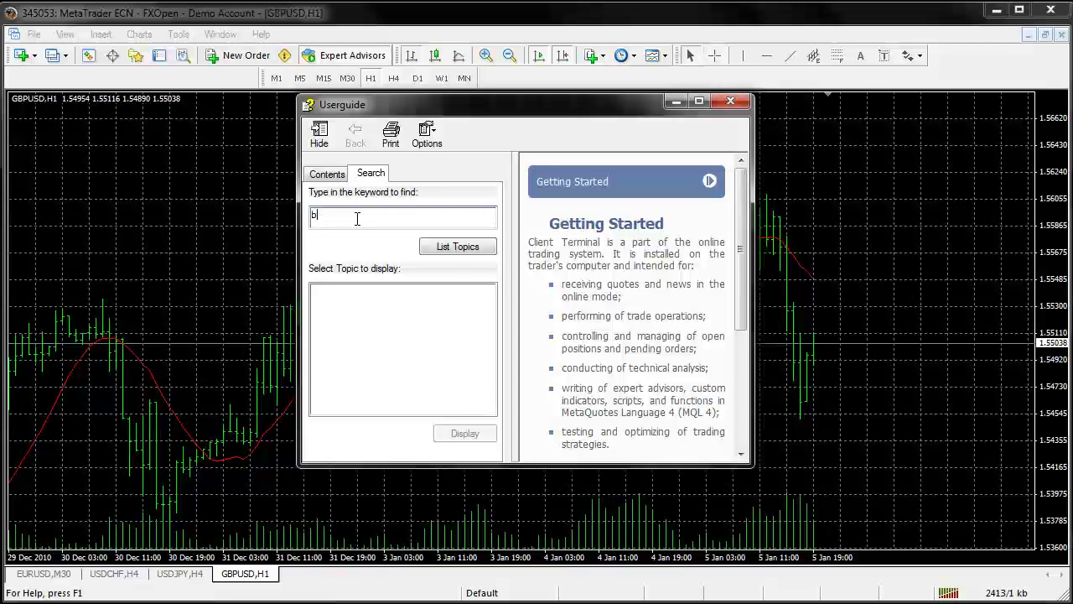
pyautogui.press('Return')
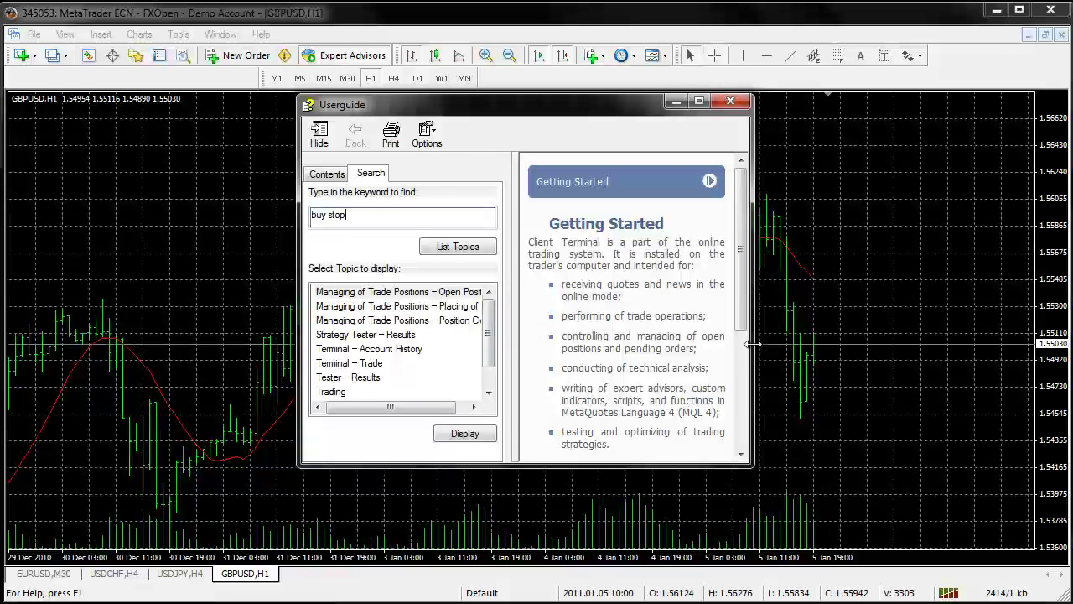
# - Widen the results, open Placing of Pending Orders, and enlarge the Userguide window
pyautogui.moveTo(755, 342); pyautogui.dragTo(970, 344)
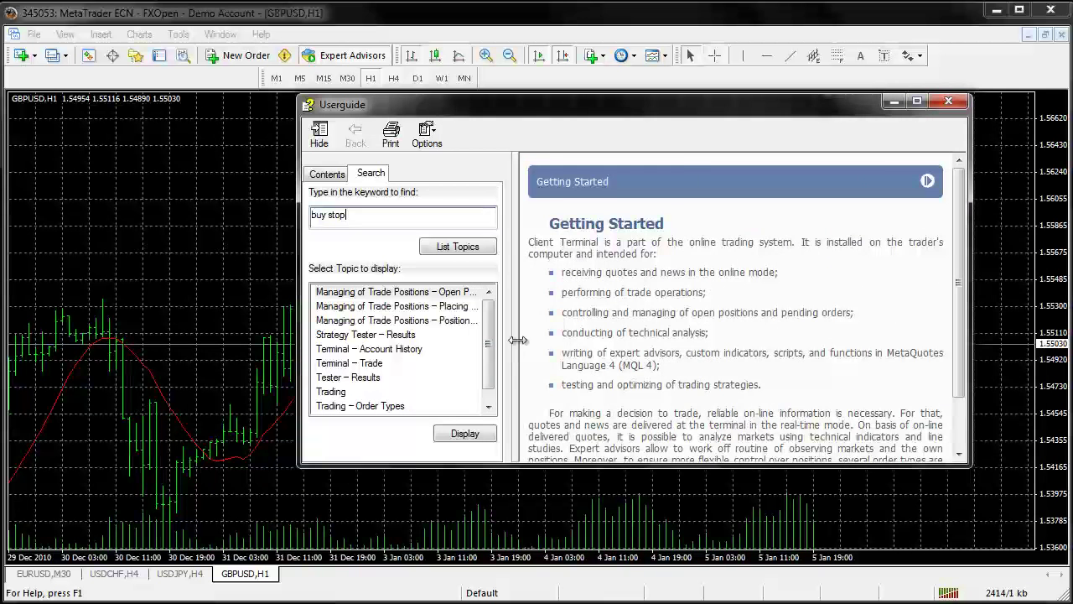
pyautogui.moveTo(518, 340); pyautogui.dragTo(673, 340)
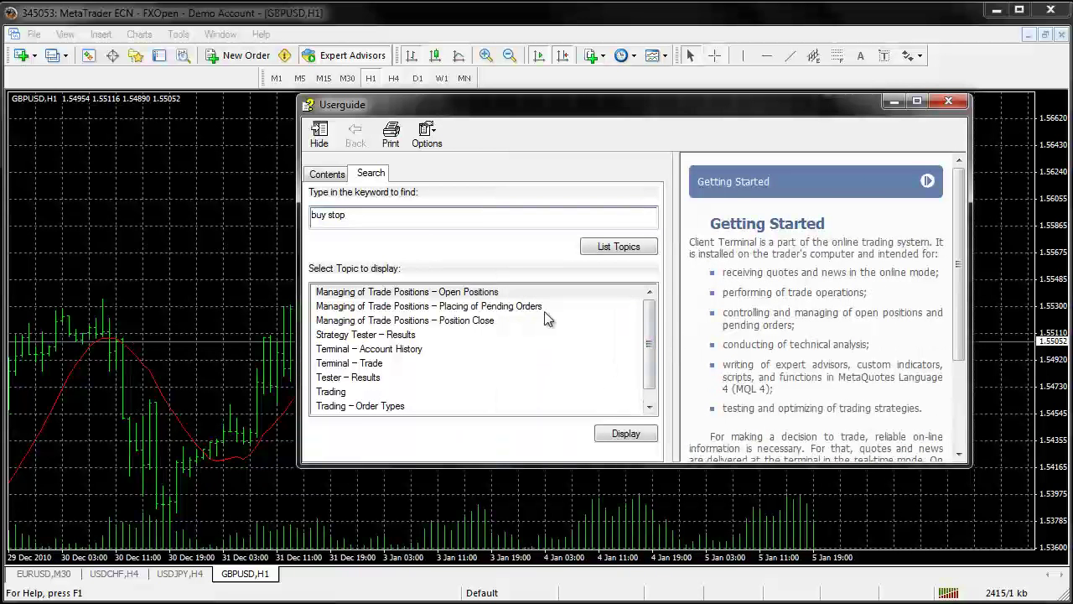
pyautogui.doubleClick(501, 313)
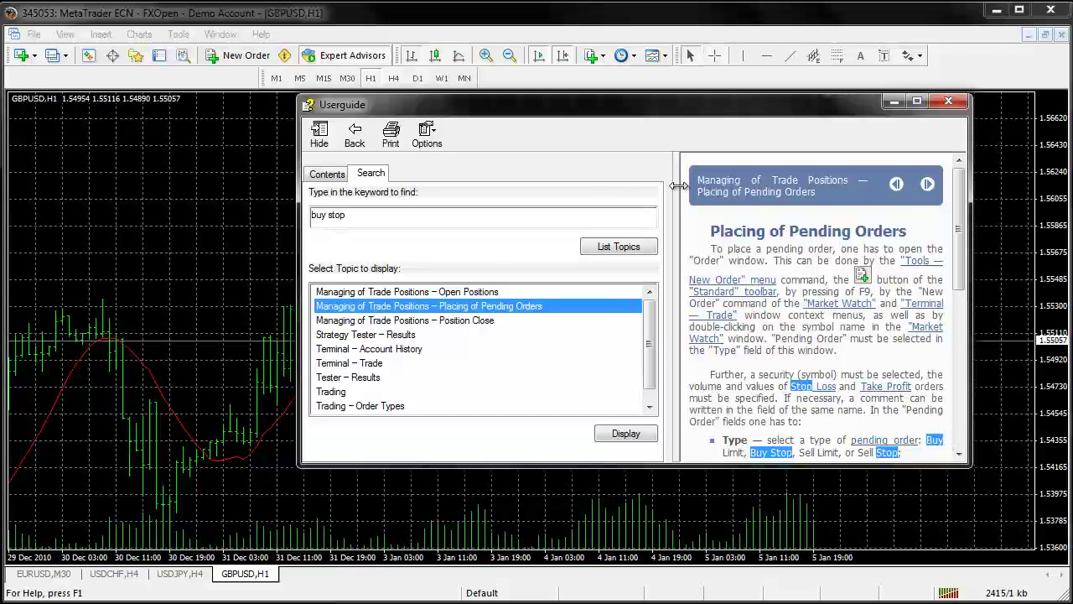
pyautogui.moveTo(679, 186); pyautogui.dragTo(484, 177)
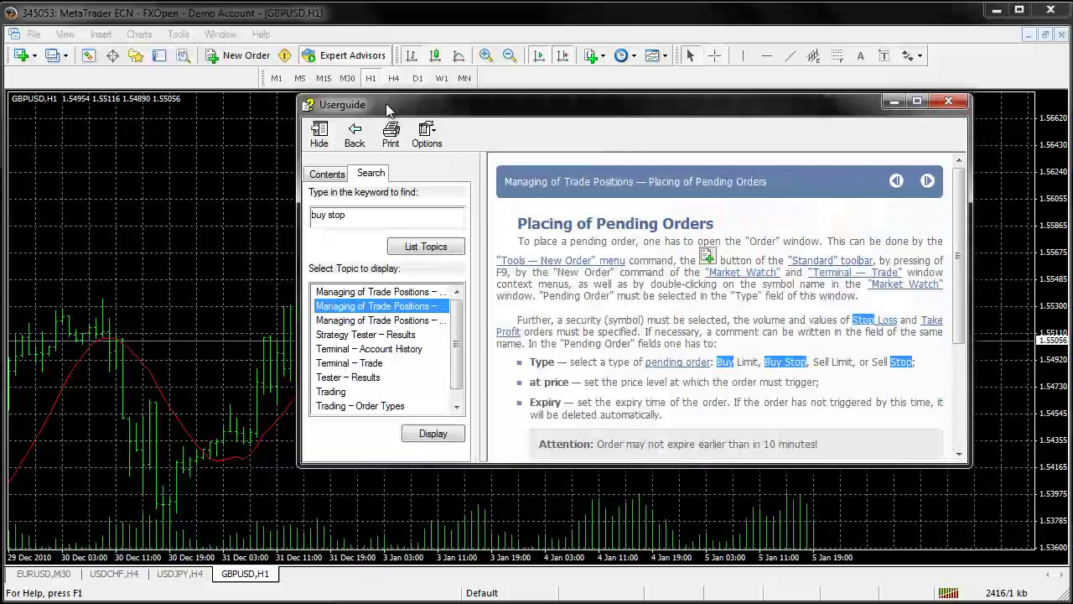
pyautogui.moveTo(393, 107); pyautogui.dragTo(126, 111)
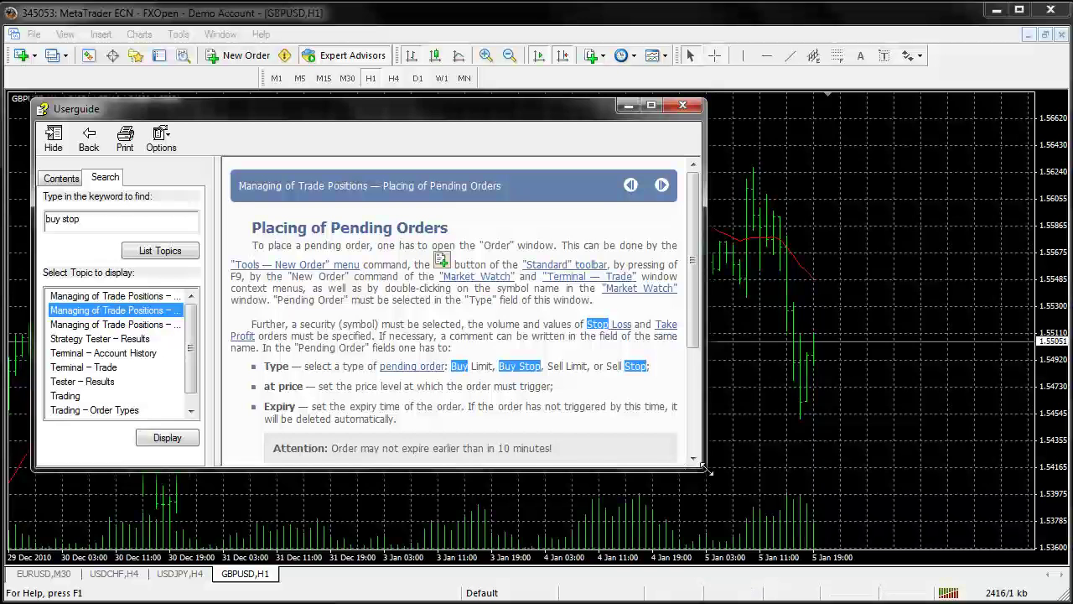
pyautogui.moveTo(689, 470); pyautogui.dragTo(975, 556)
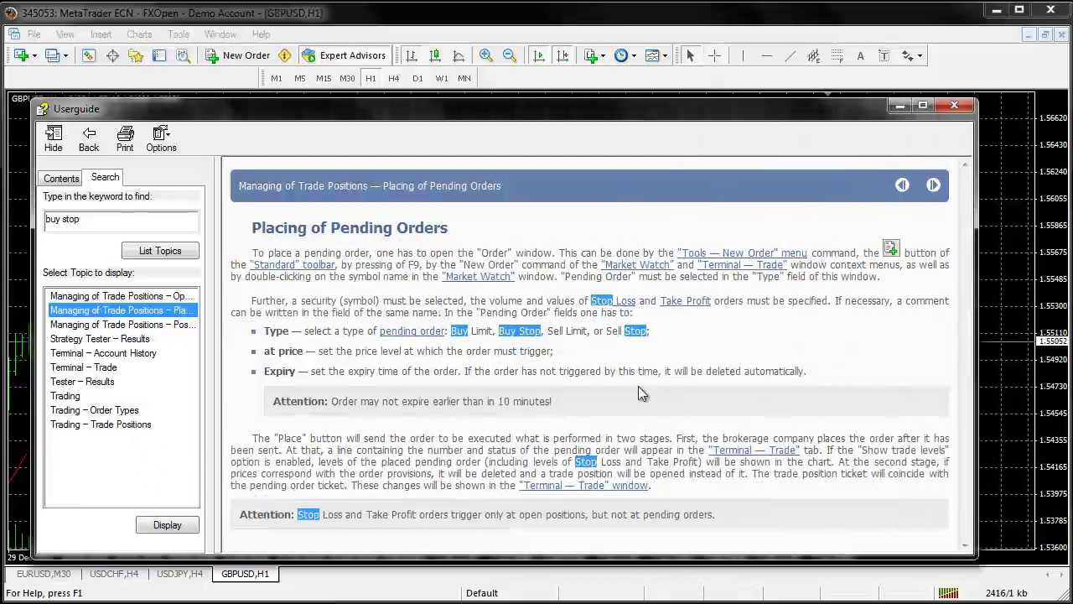
# - Open the 'Trading – Order Types' topic from the Userguide's topic list
pyautogui.click(793, 363)
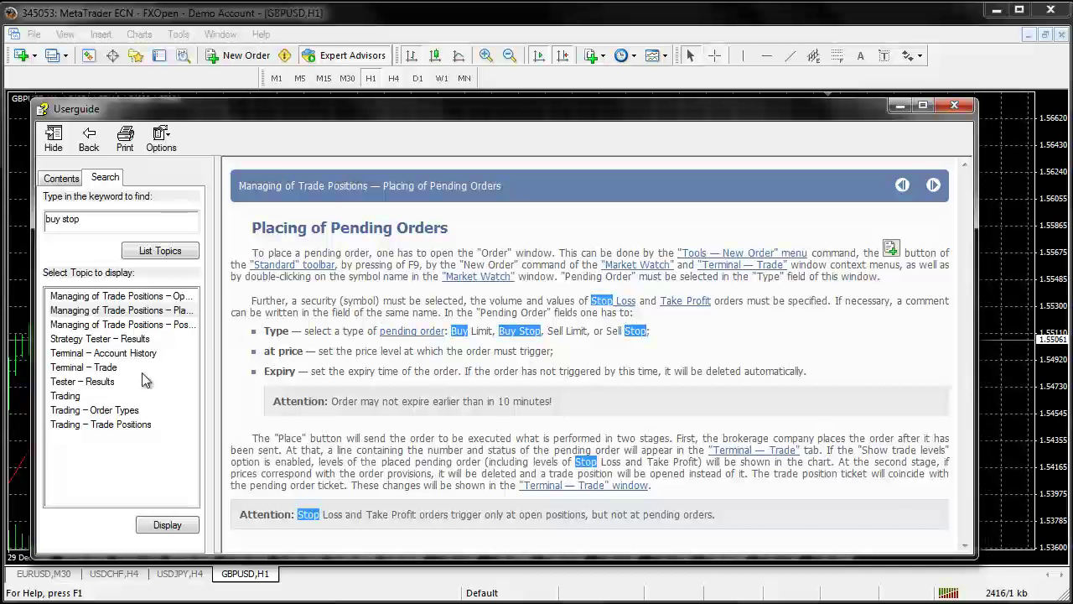
pyautogui.doubleClick(105, 411)
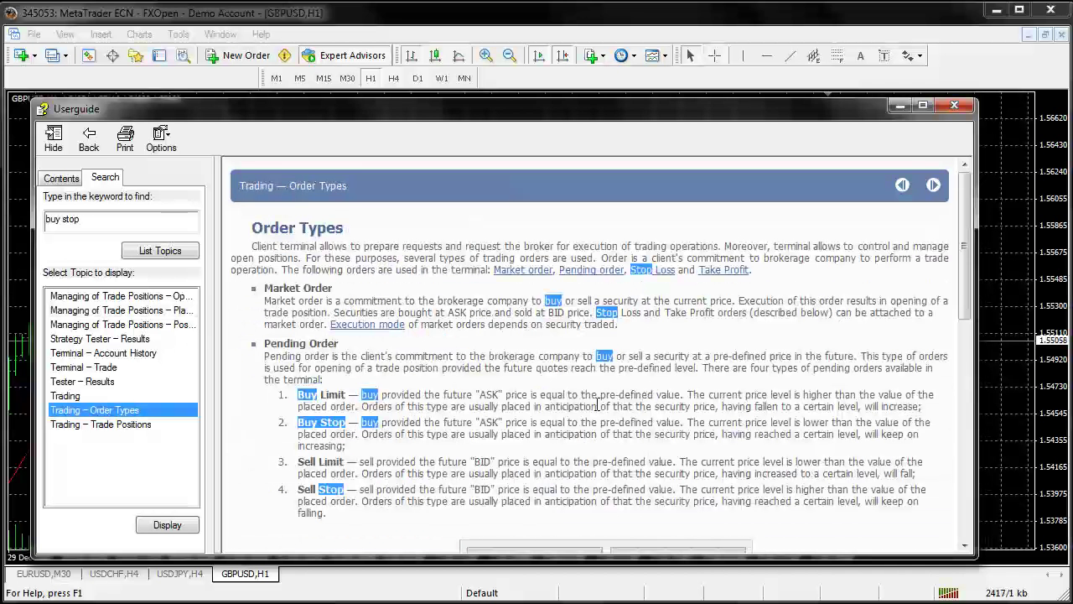
pyautogui.click(69, 414)
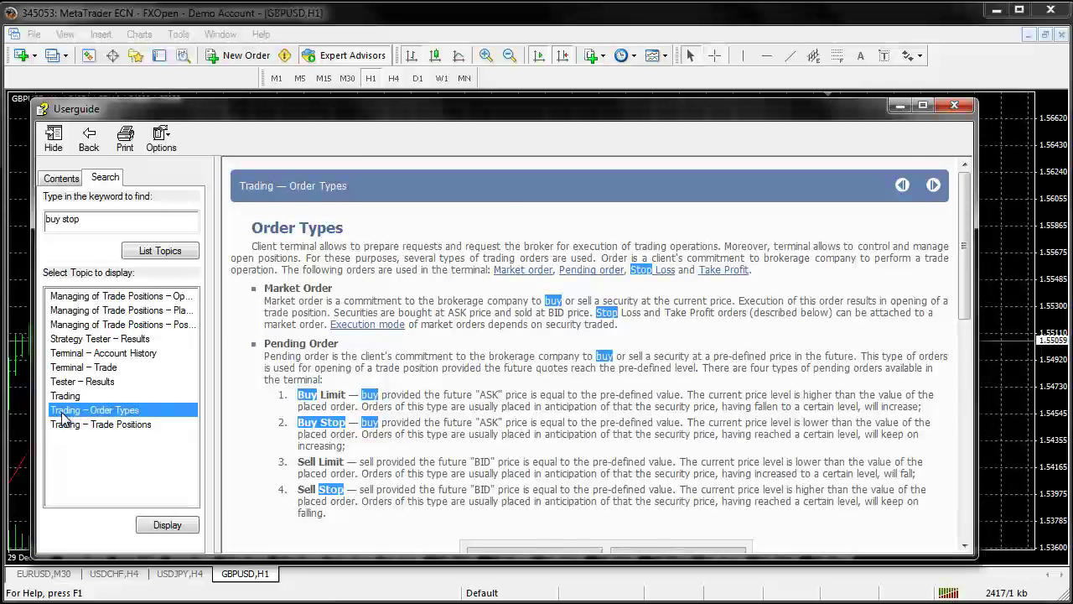
# - Read the Buy Limit, Buy Stop, Sell Limit and Sell Stop explanations, then close the Userguide
pyautogui.click(447, 390)
pyautogui.scroll(-5, 447, 390)
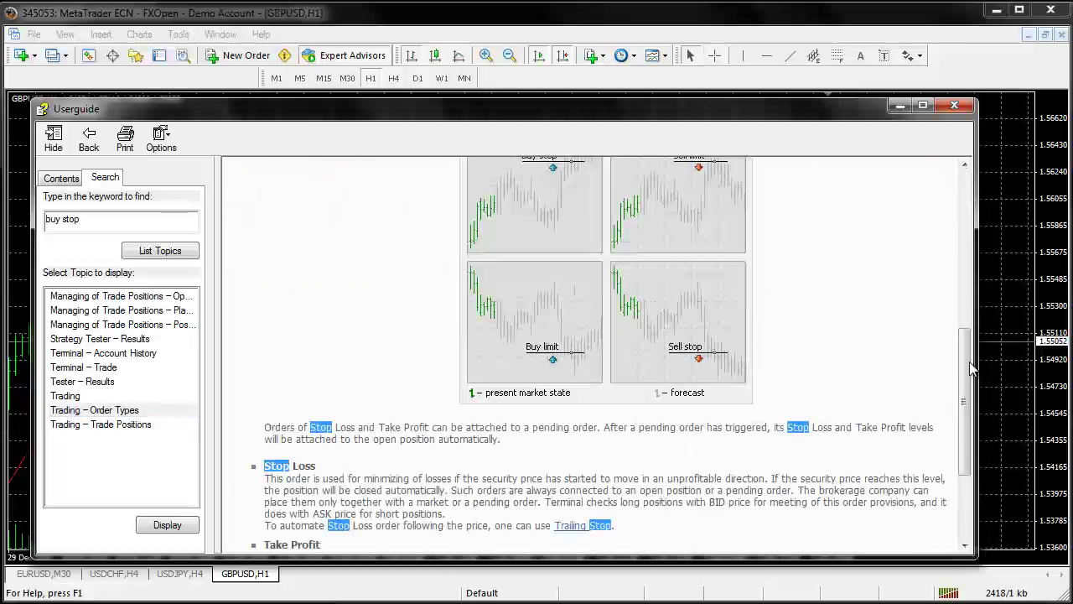
pyautogui.moveTo(972, 369); pyautogui.dragTo(964, 223)
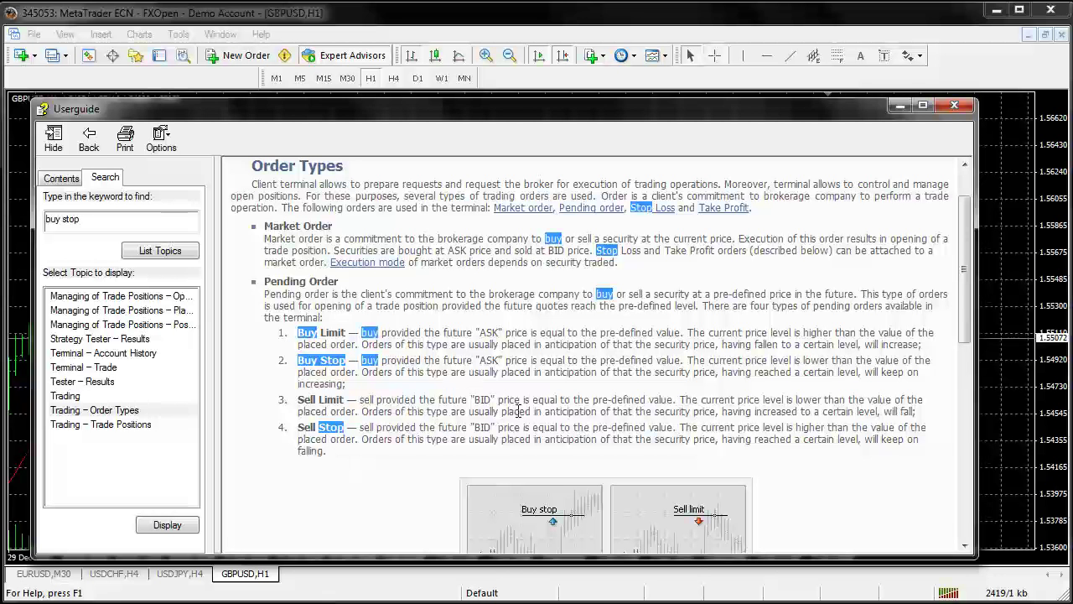
pyautogui.scroll(-2, 519, 411)
pyautogui.scroll(-1, 378, 395)
pyautogui.scroll(1, 372, 373)
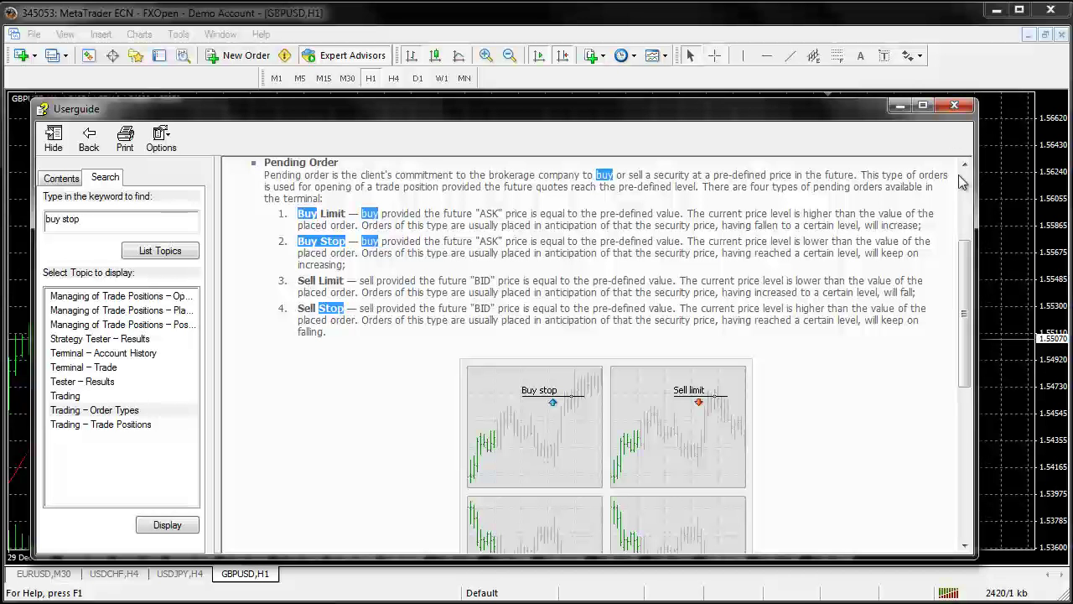
pyautogui.click(954, 107)
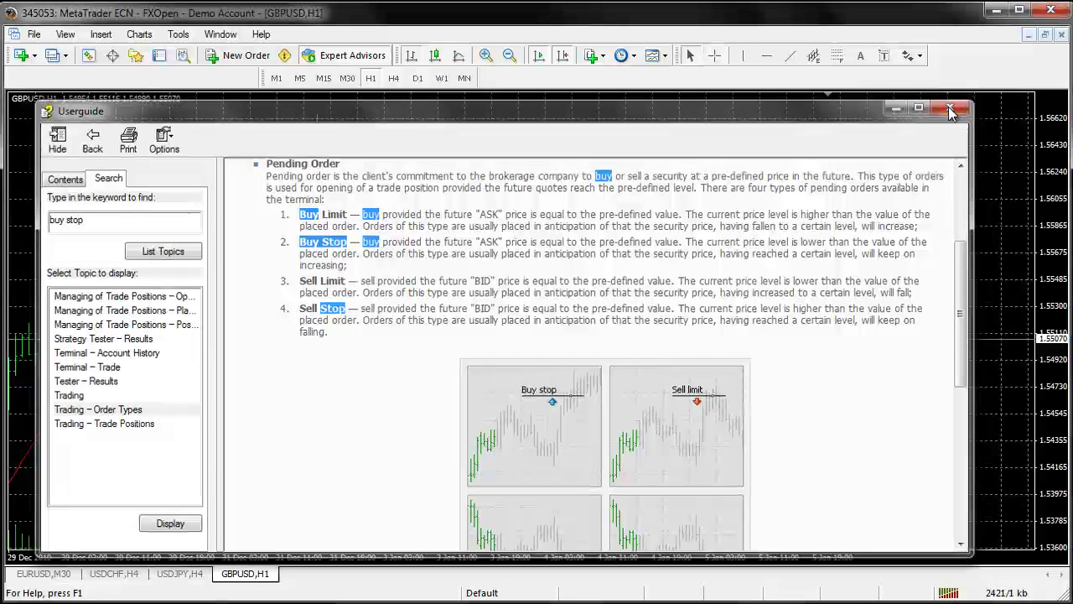